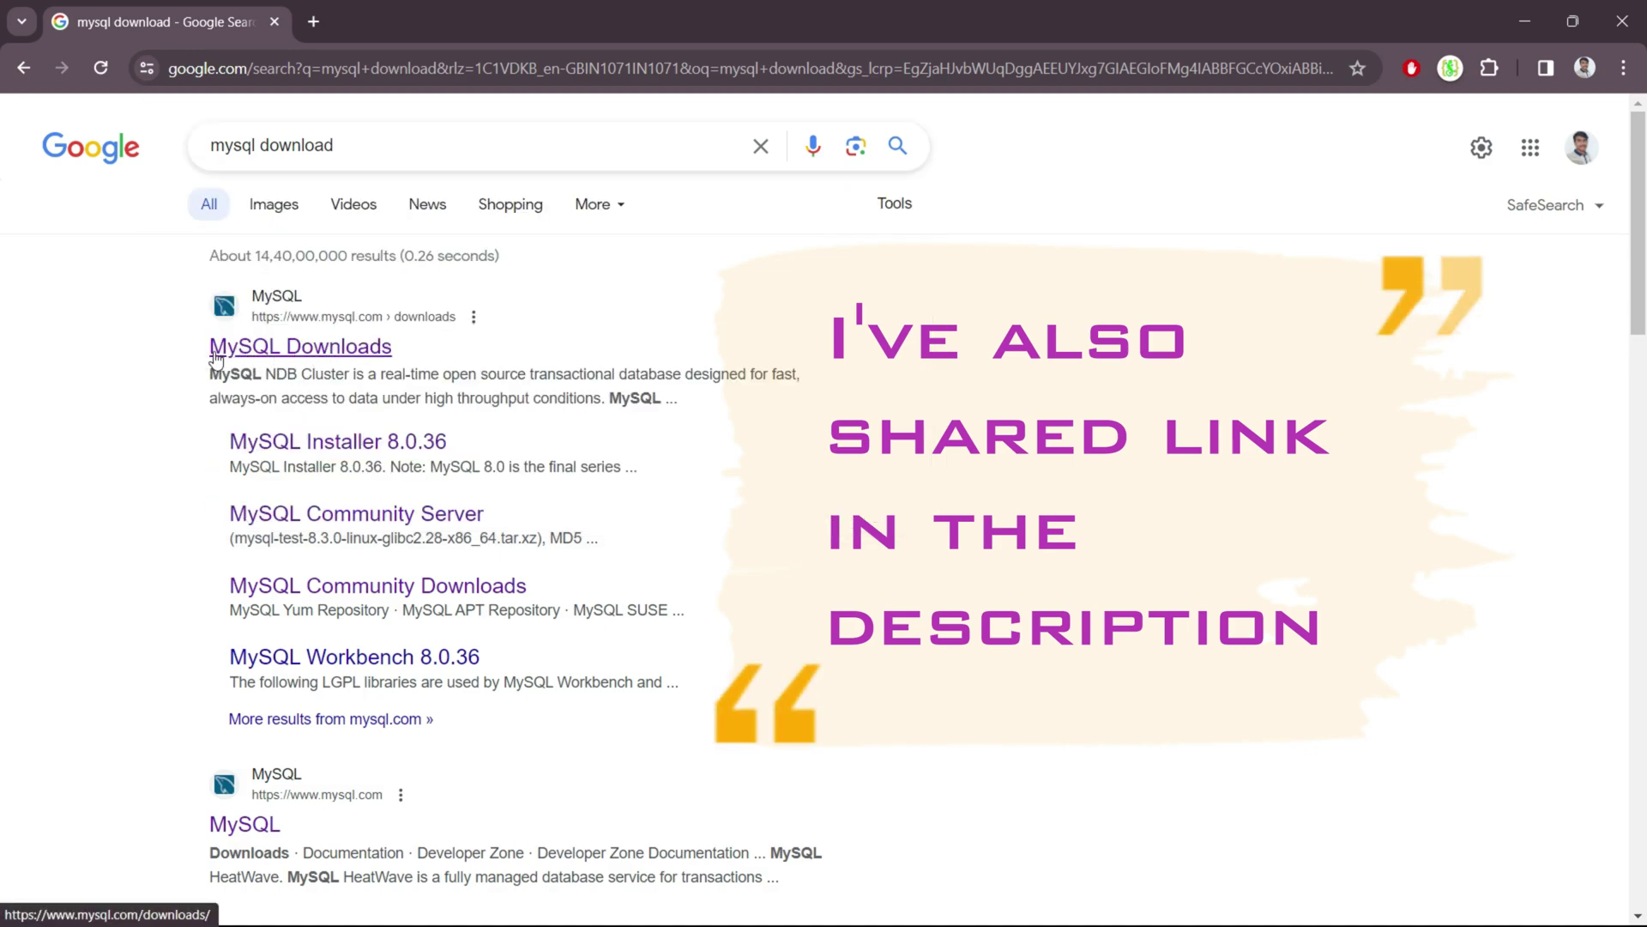
Open the official MySQL Downloads result from the 'mysql download' Google results.
left_click_drag(203, 348, 401, 356)
left_click(415, 356)
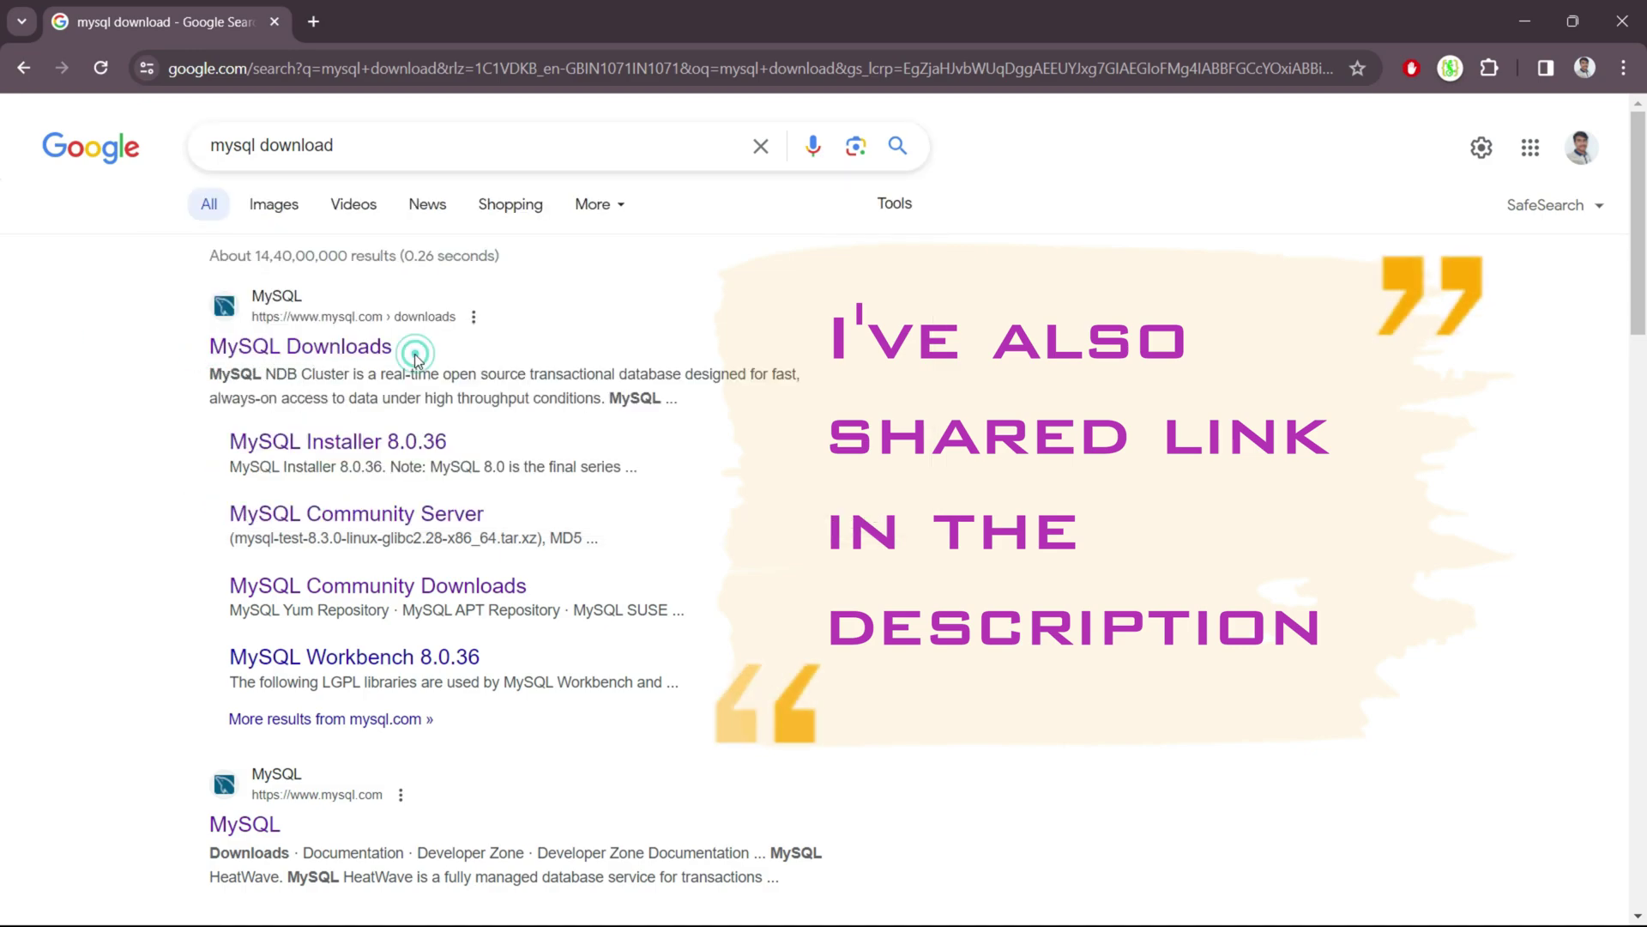
left_click(345, 349)
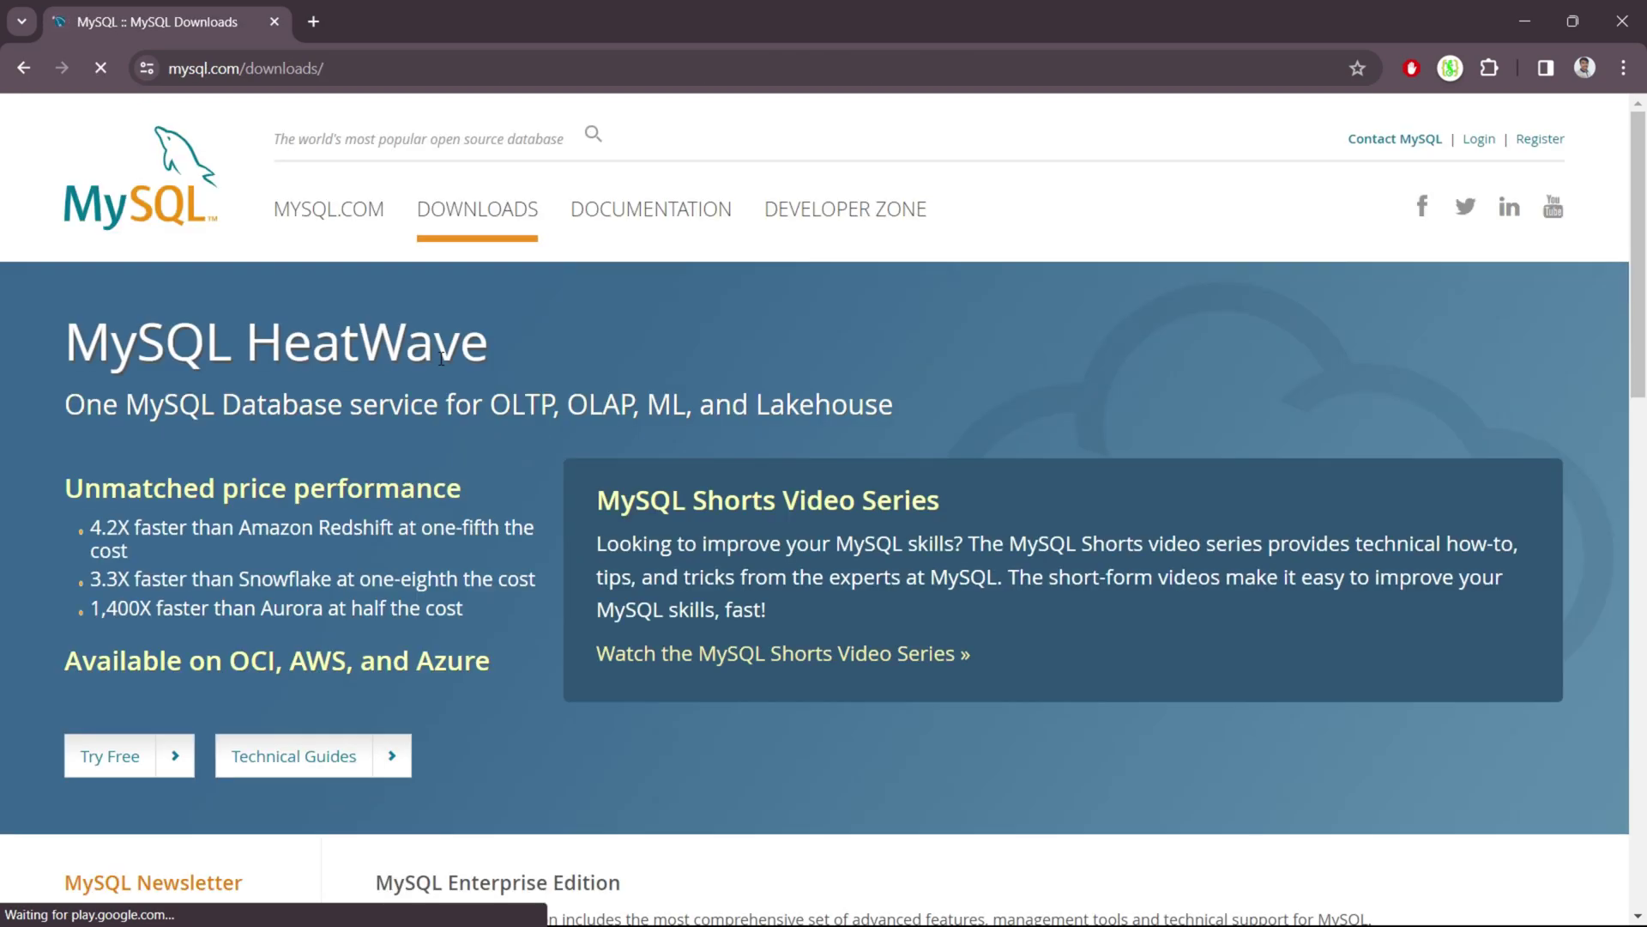
Go to MySQL Community (GPL) Downloads, then MySQL Installer for Windows.
scroll(452, 577, "down", 10)
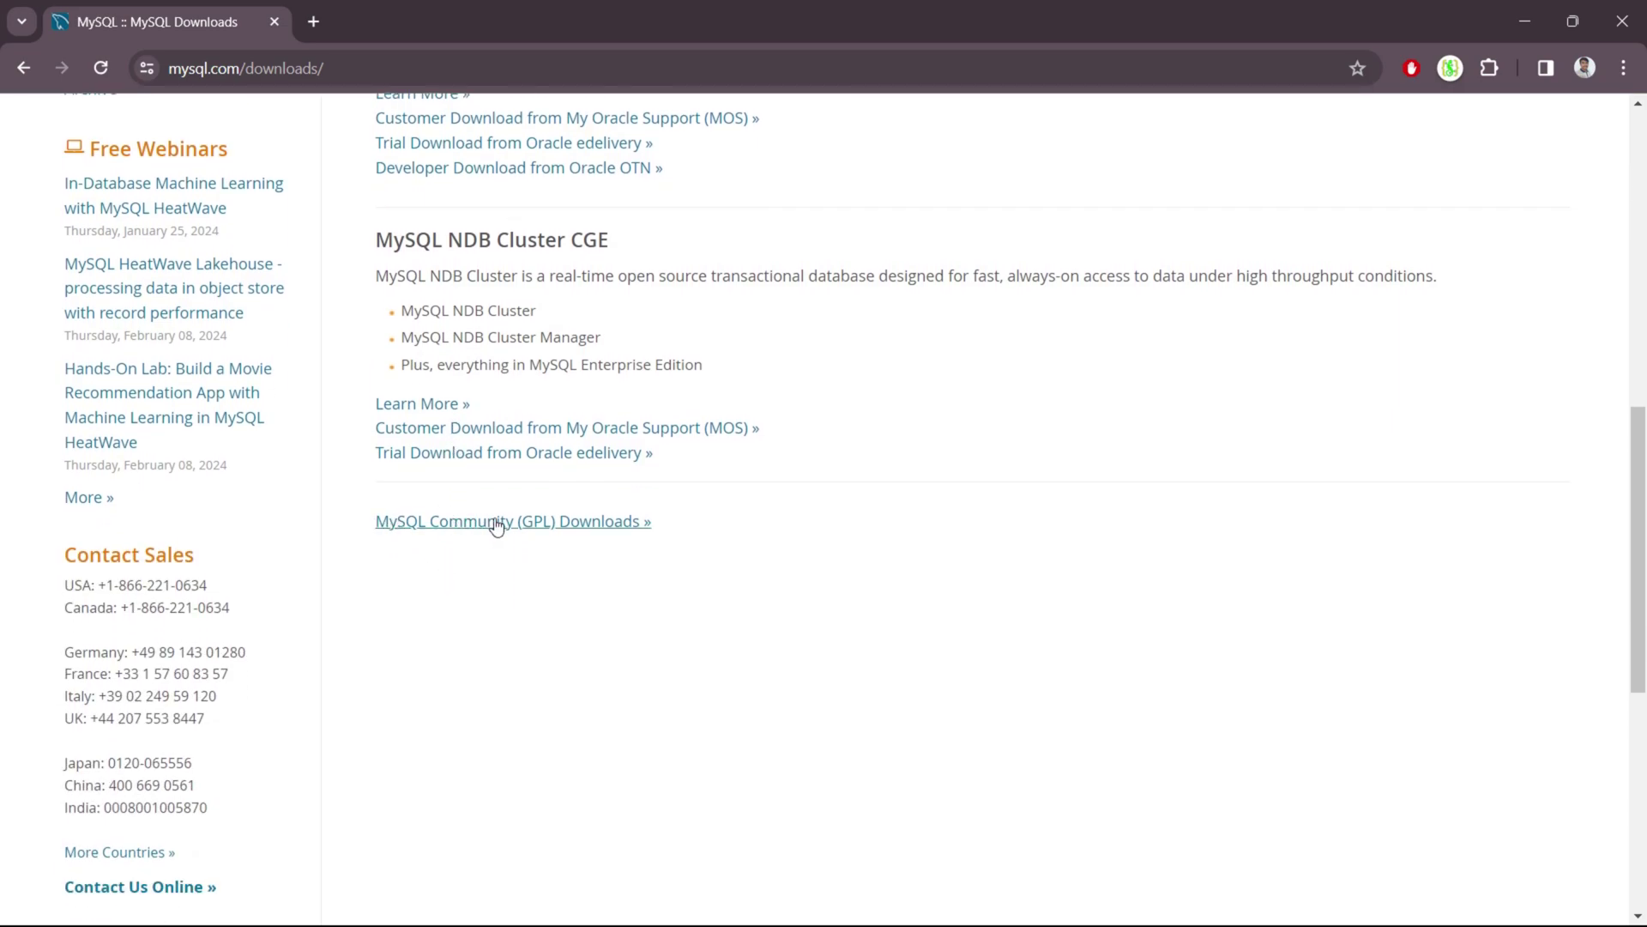
left_click(590, 523)
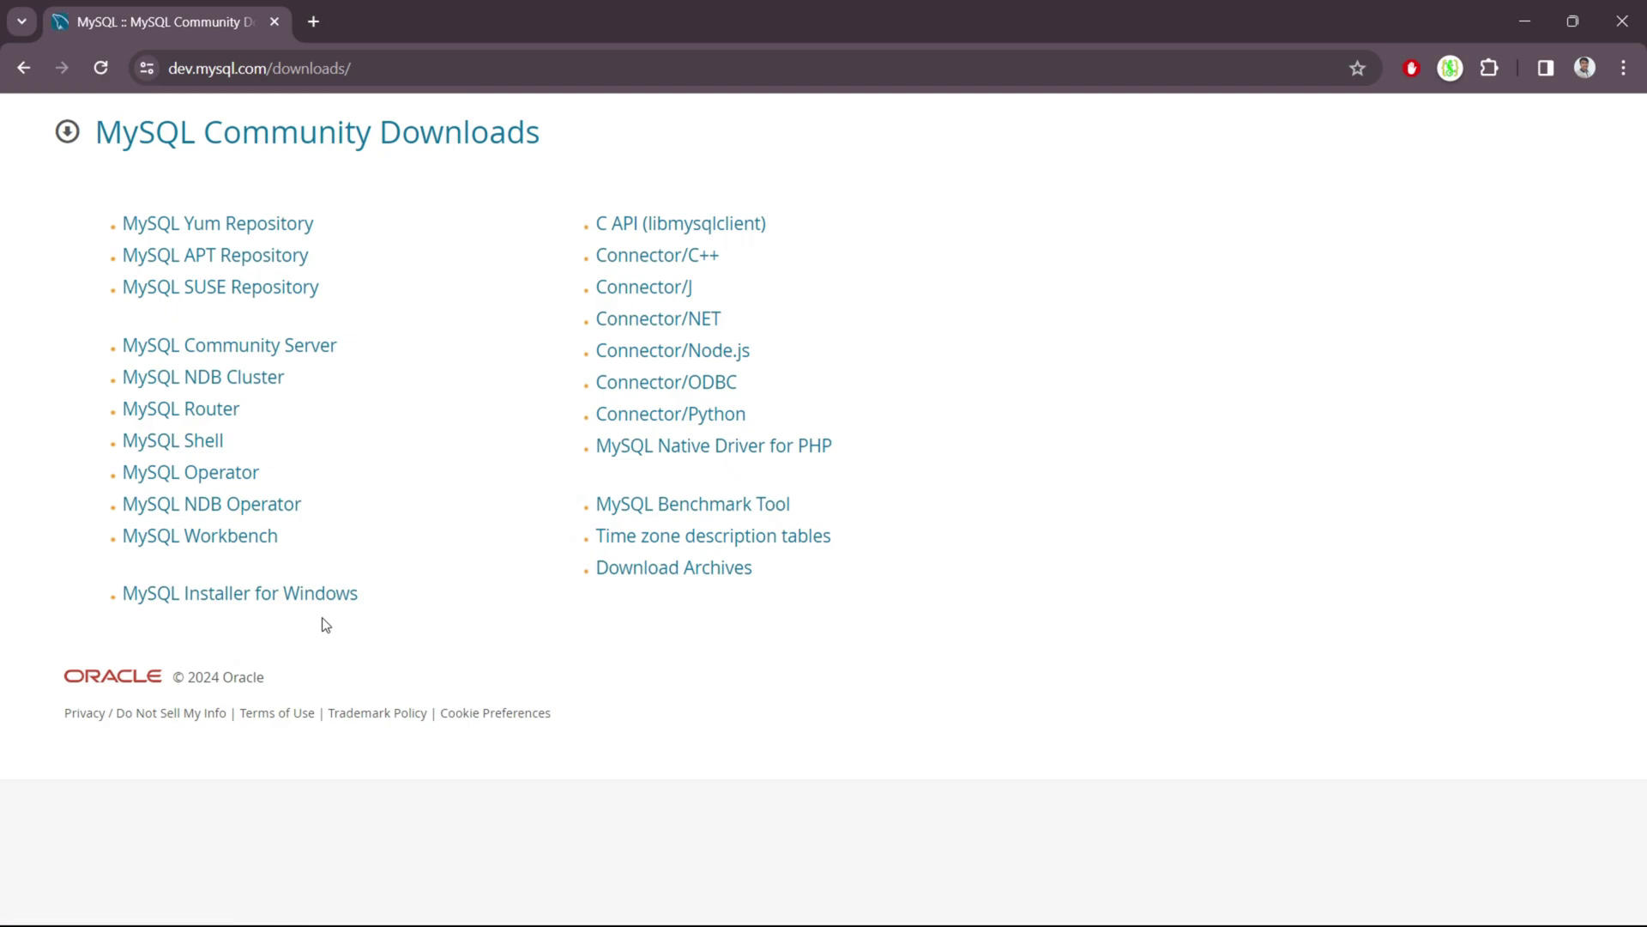
left_click(227, 592)
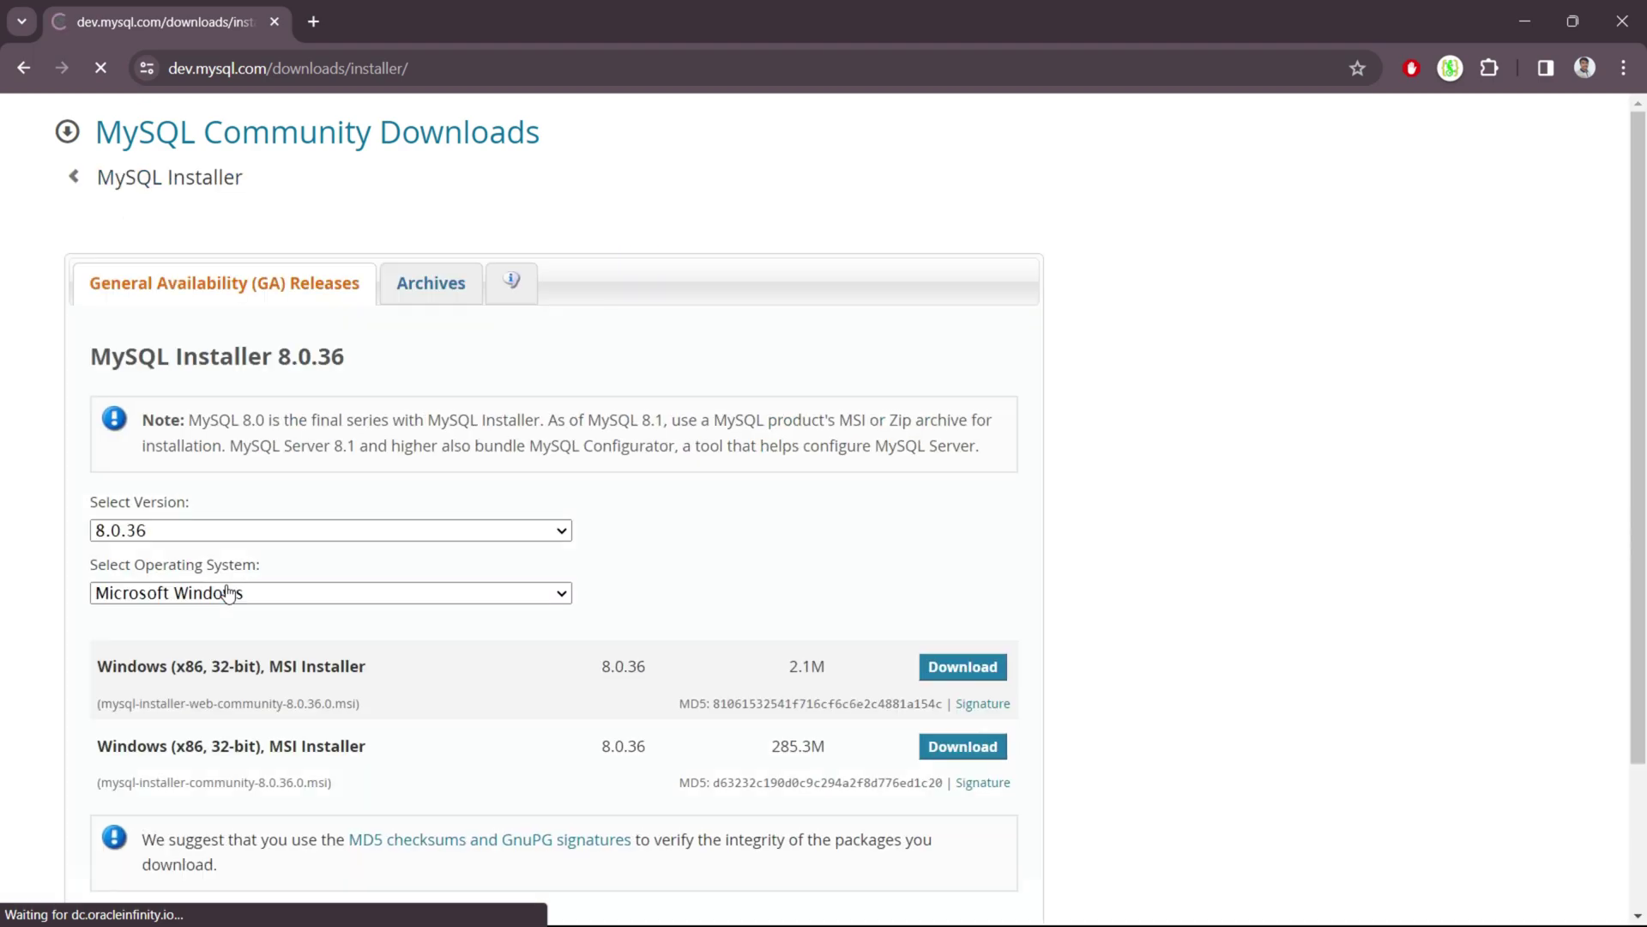
Choose Download for the full 285.3M MySQL Installer 8.0.36 MSI package.
scroll(638, 675, "down", 2)
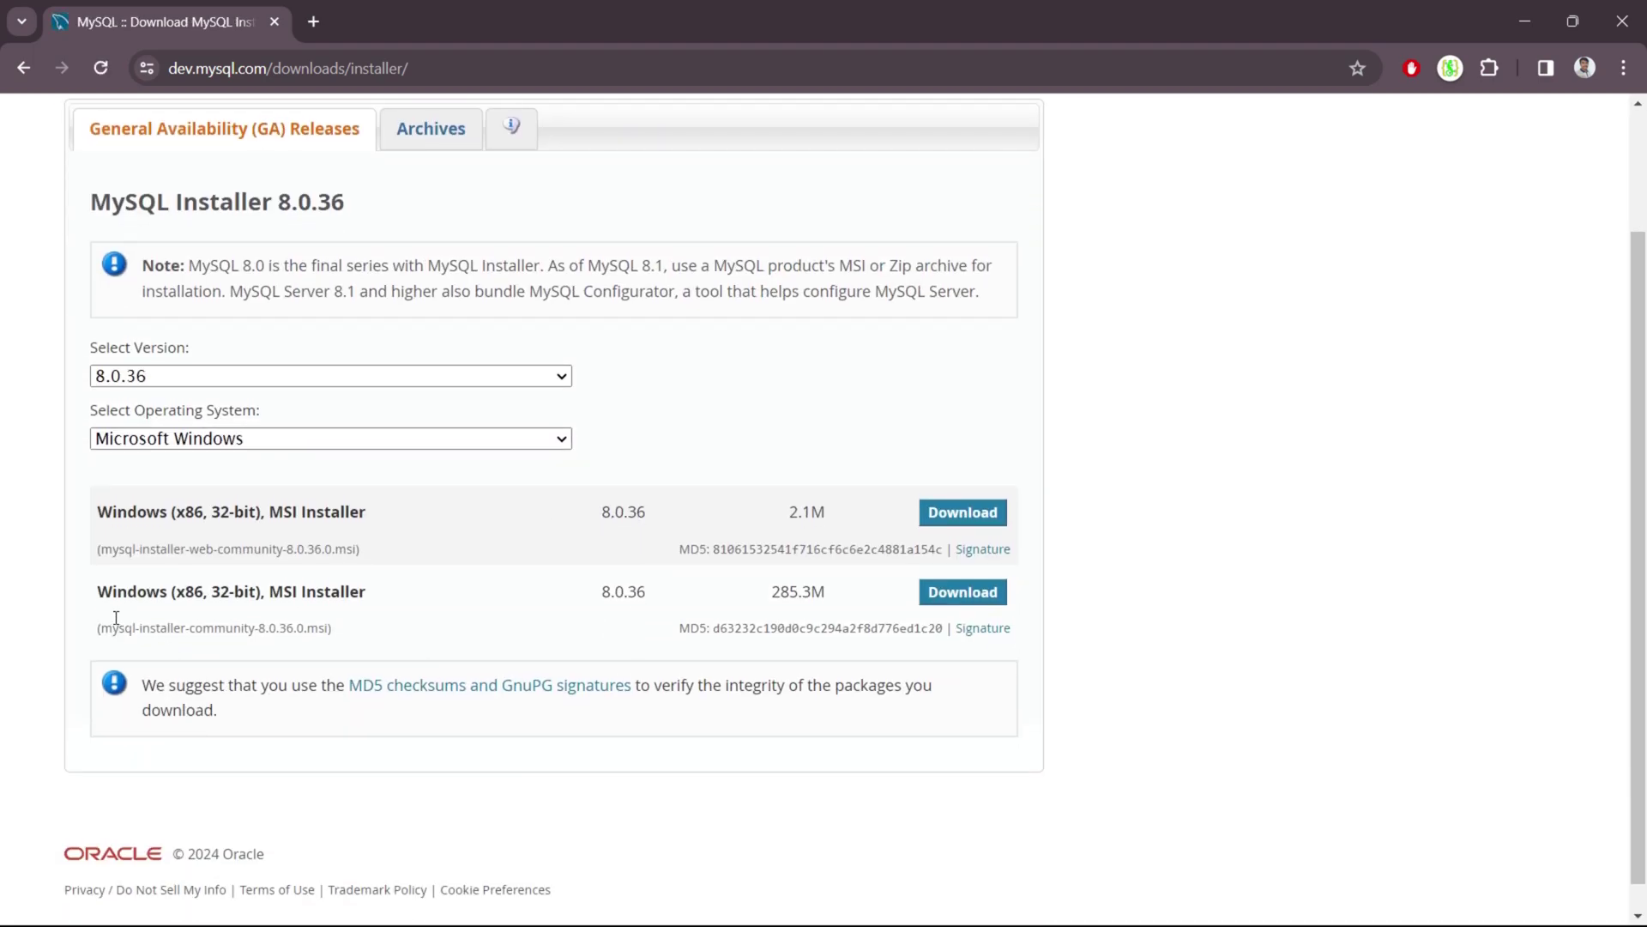
left_click_drag(93, 592, 405, 617)
left_click(404, 615)
left_click_drag(757, 598, 842, 599)
left_click(841, 600)
left_click(963, 592)
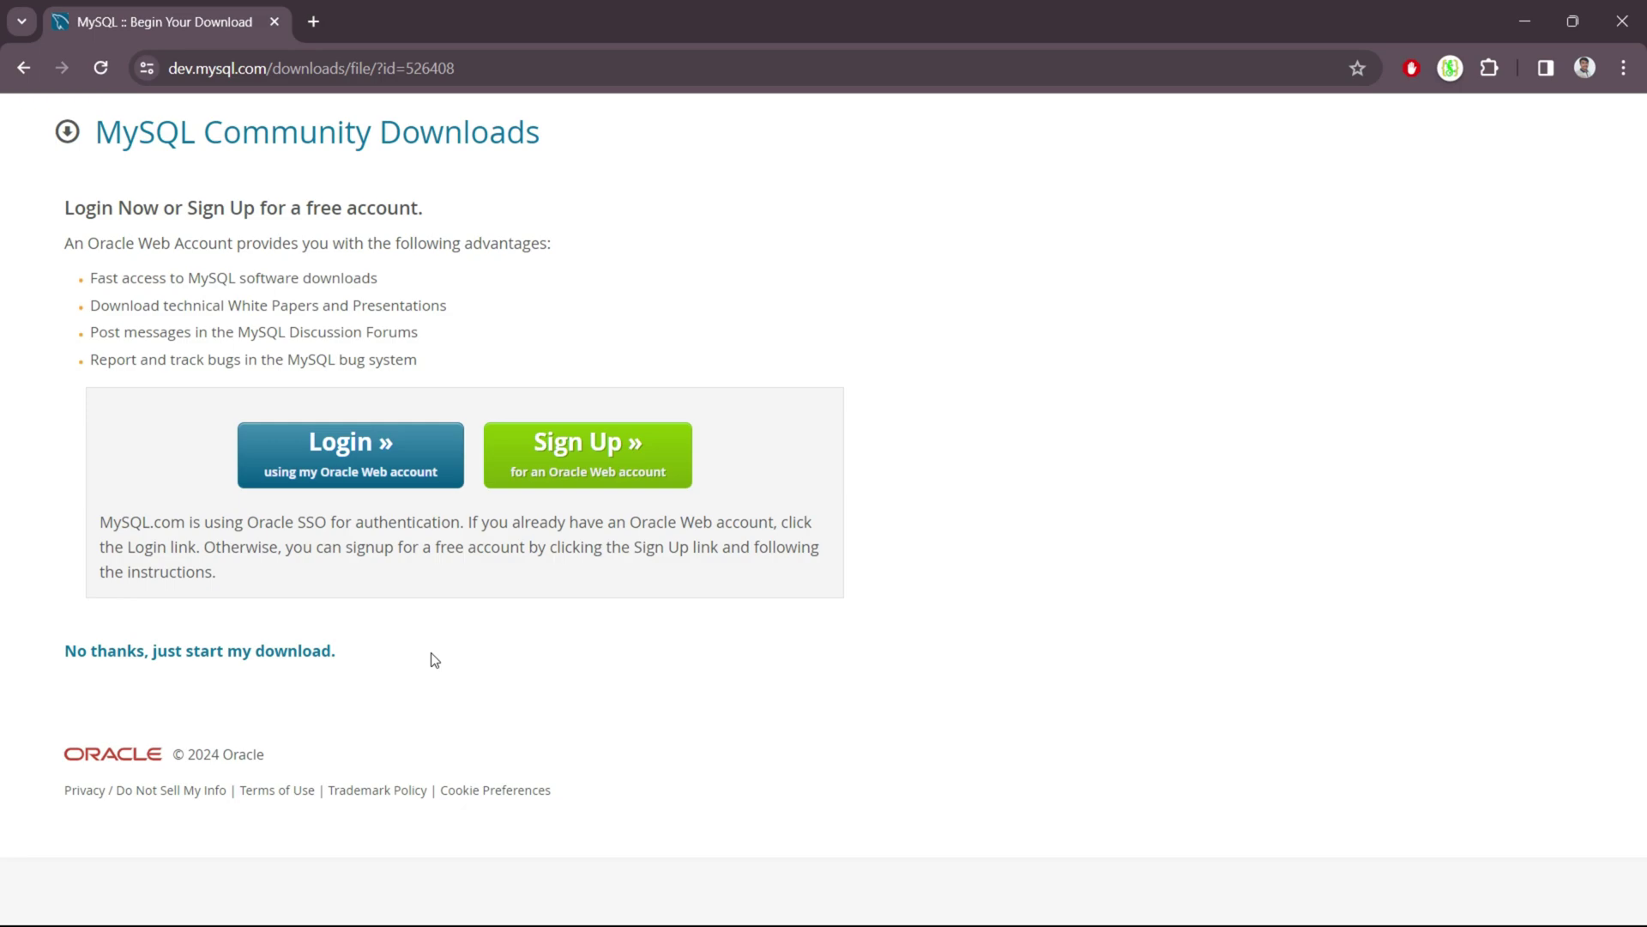
Skip the account sign-up with 'No thanks, just start my download'.
left_click_drag(55, 661, 342, 652)
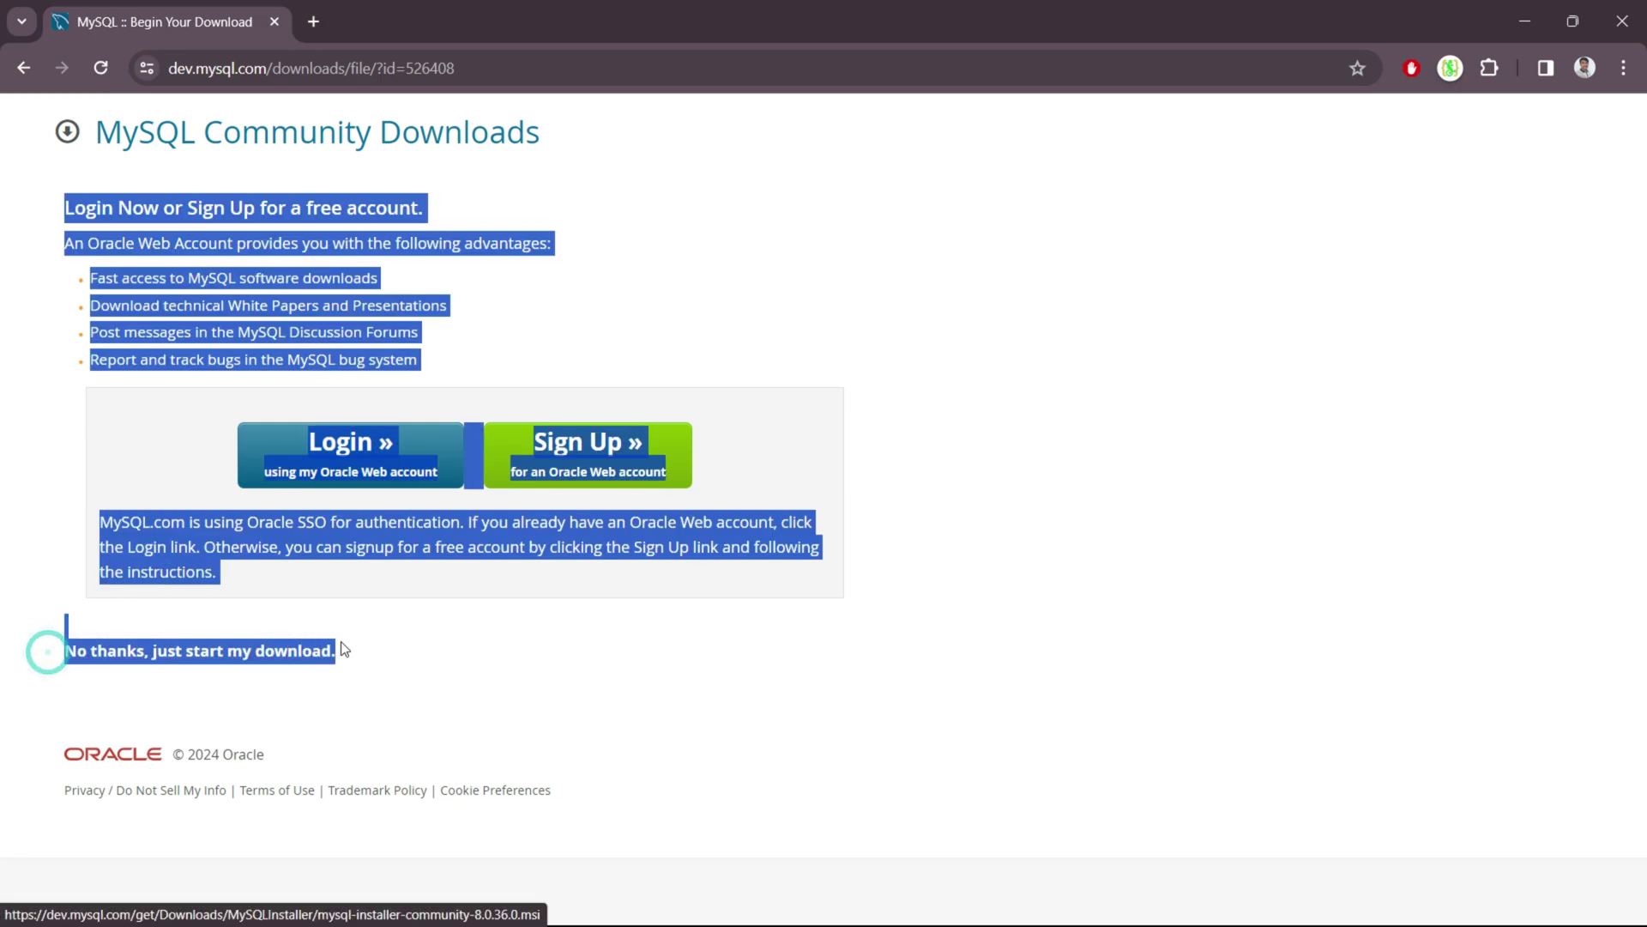
left_click(345, 640)
left_click_drag(66, 656, 164, 657)
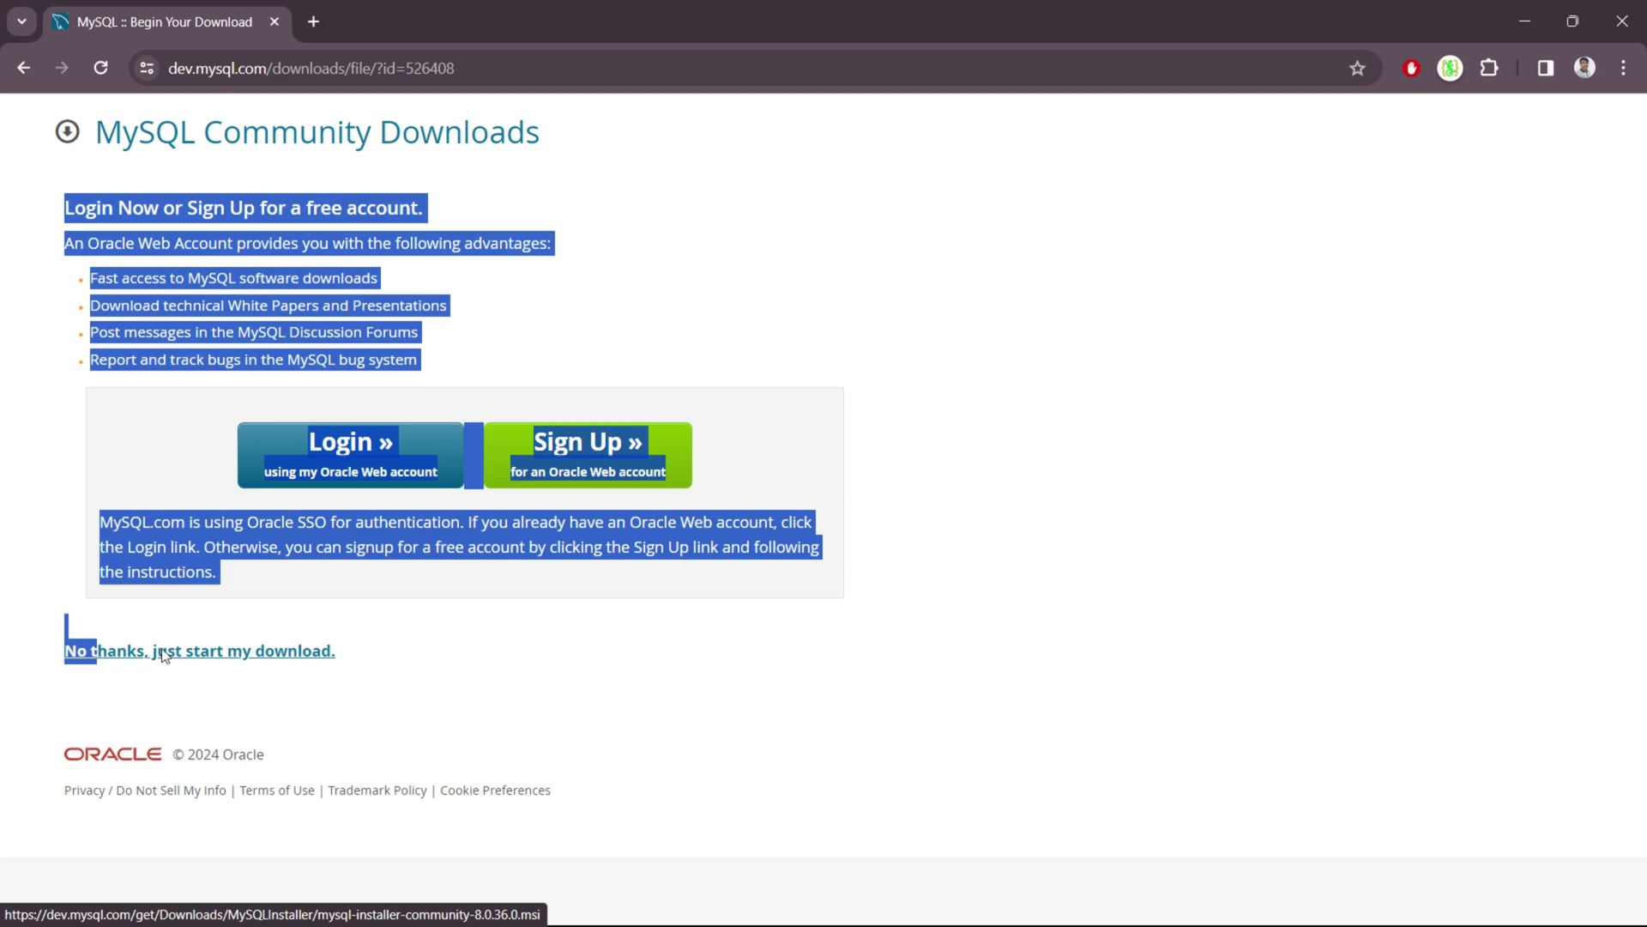
left_click(164, 656)
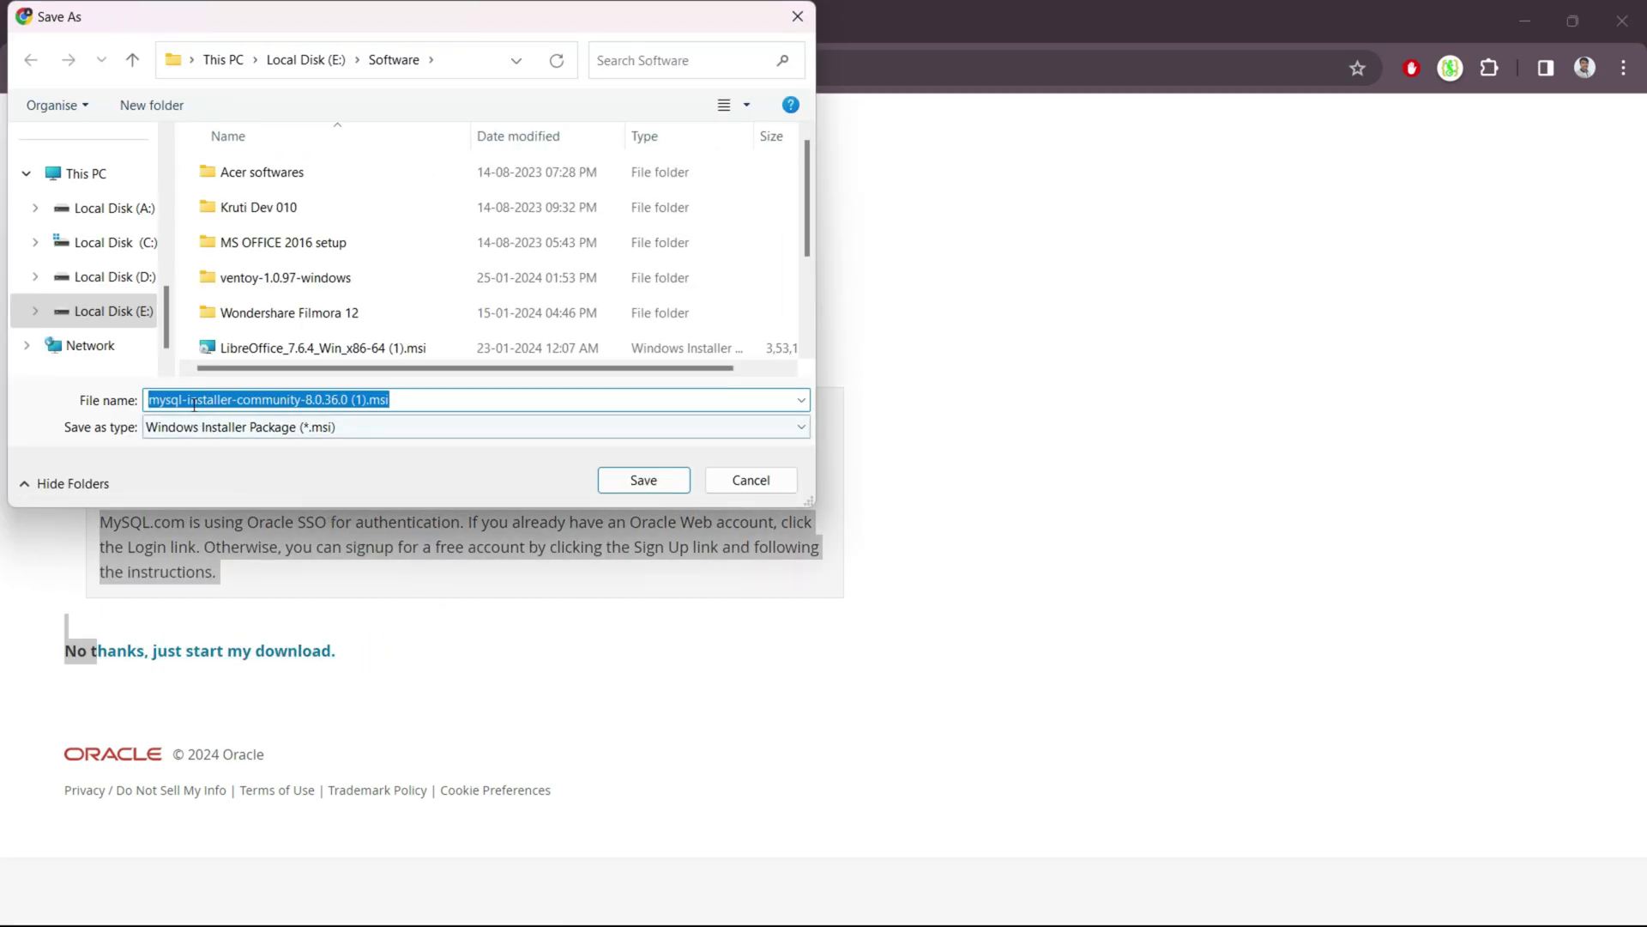
Save the installer to the Software folder on Local Disk (E:) and confirm the 285 MB download finished.
left_click(464, 395)
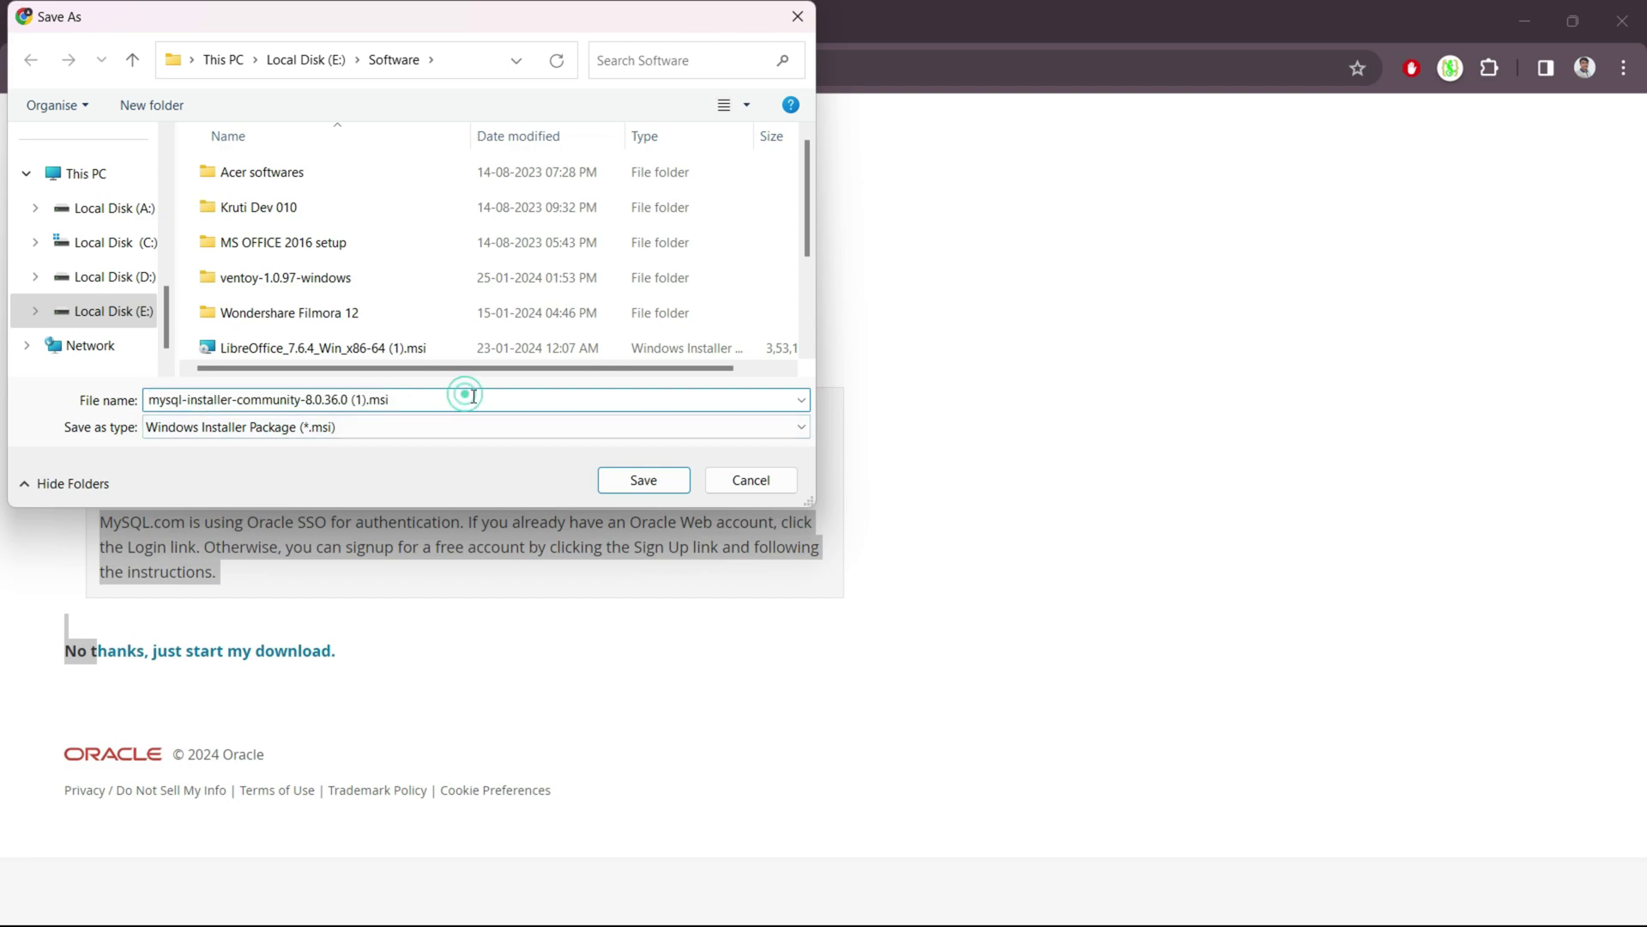
left_click(667, 483)
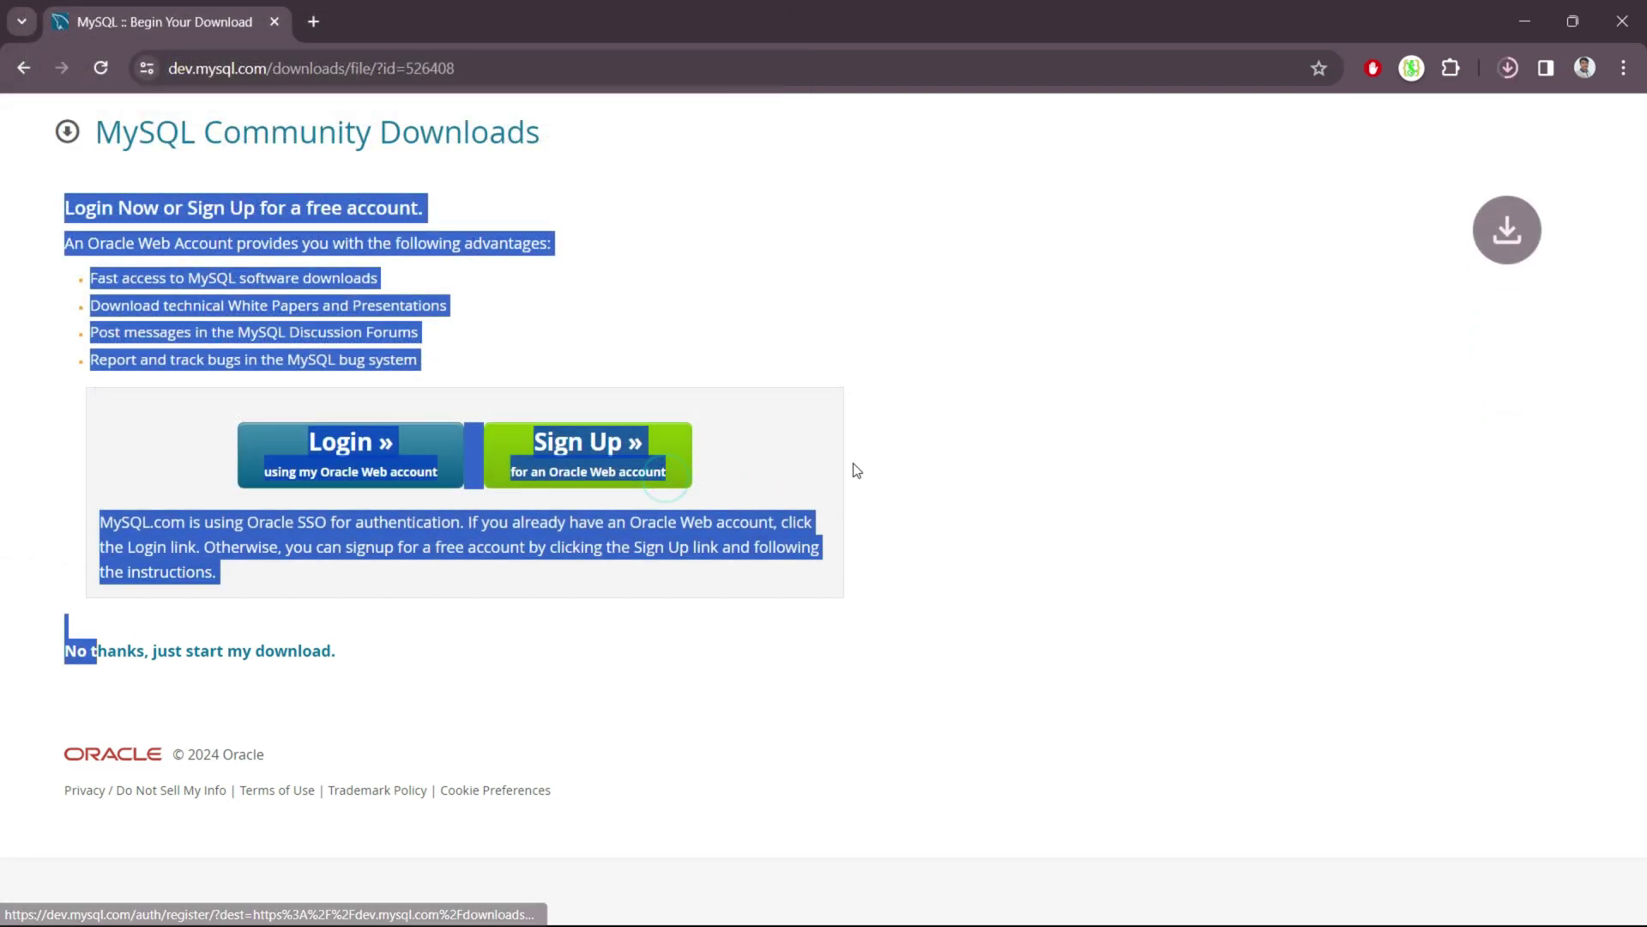
left_click(1164, 468)
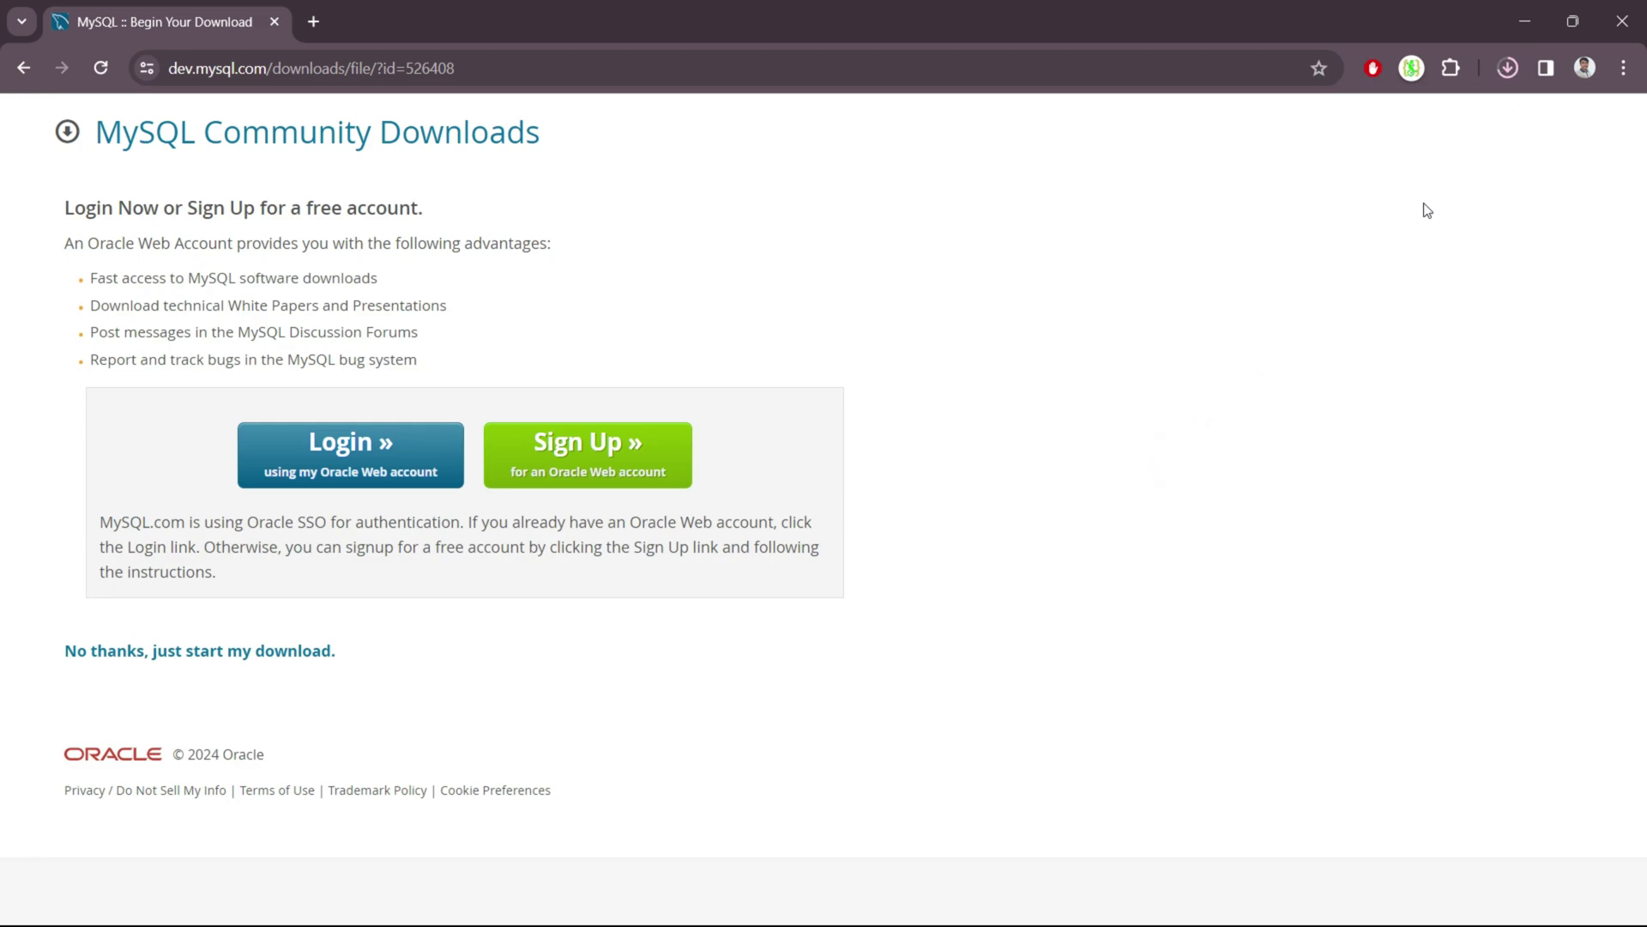
left_click(1507, 68)
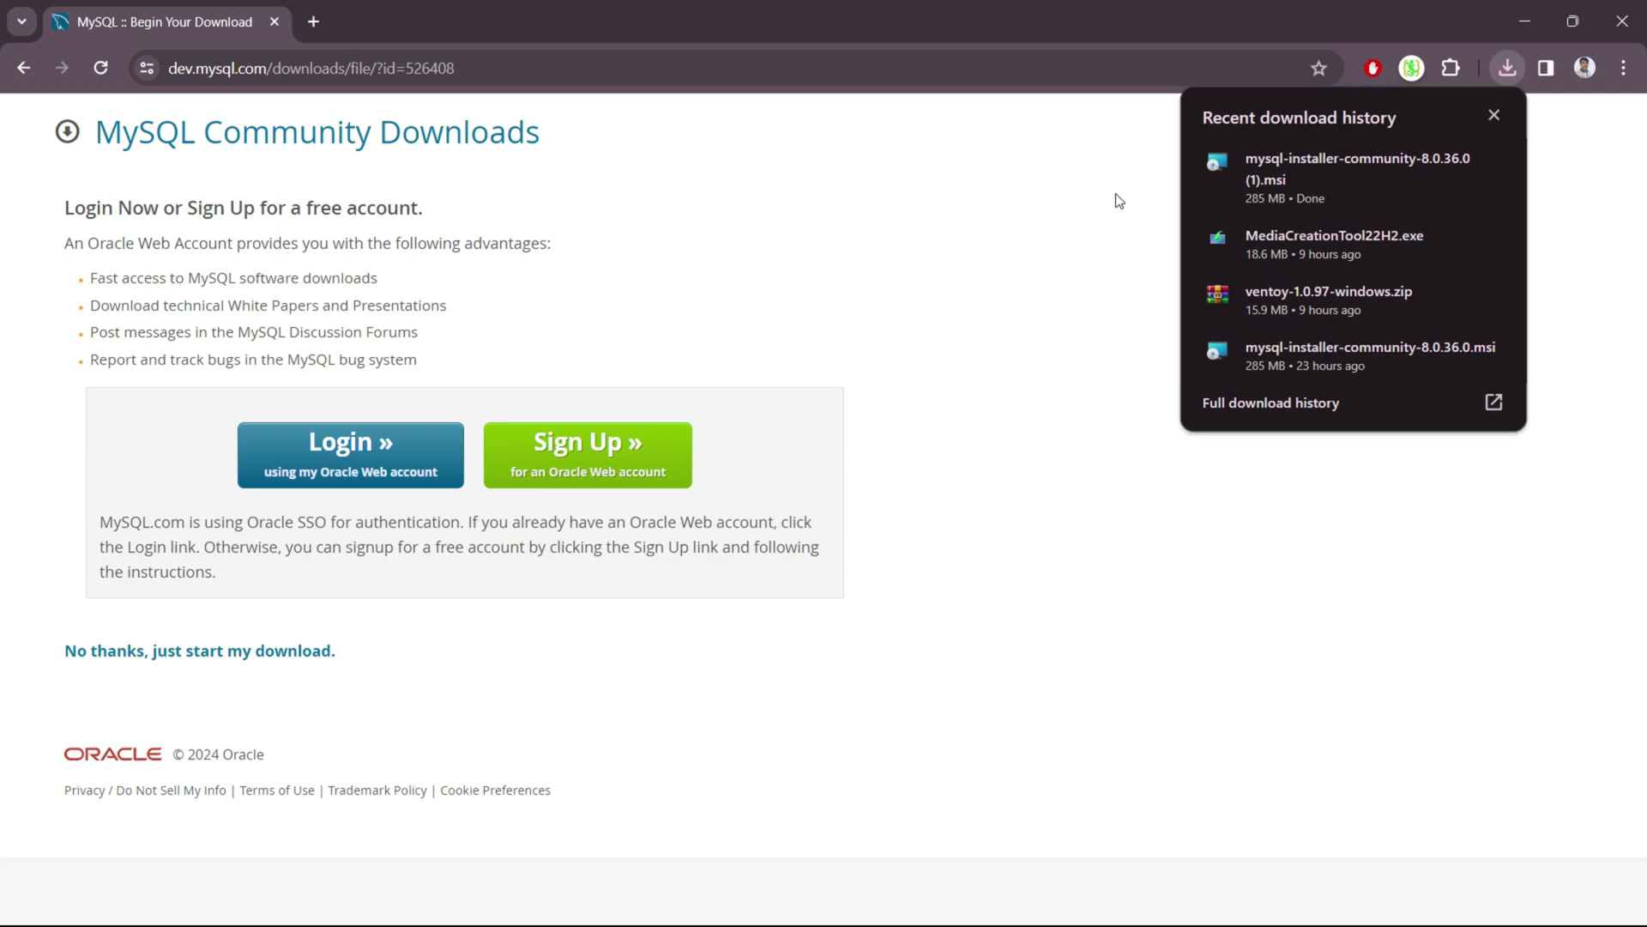
left_click(1323, 177)
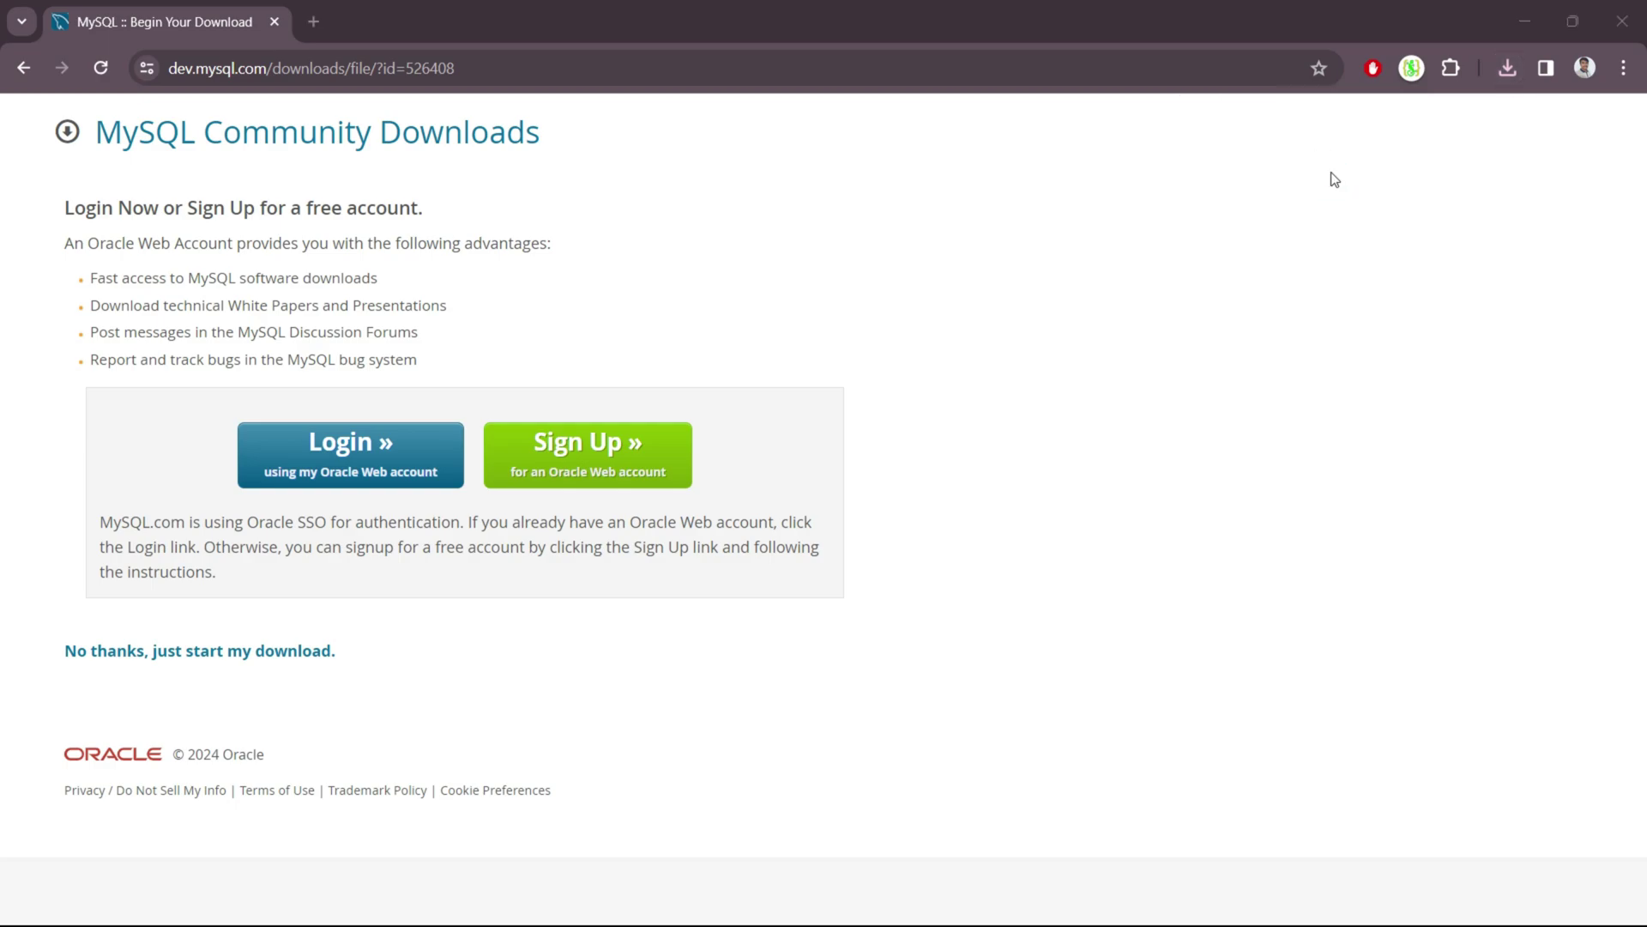
Close Chrome and run mysql-installer-community-8.0.35.0.msi from E:\Software.
left_click(1621, 21)
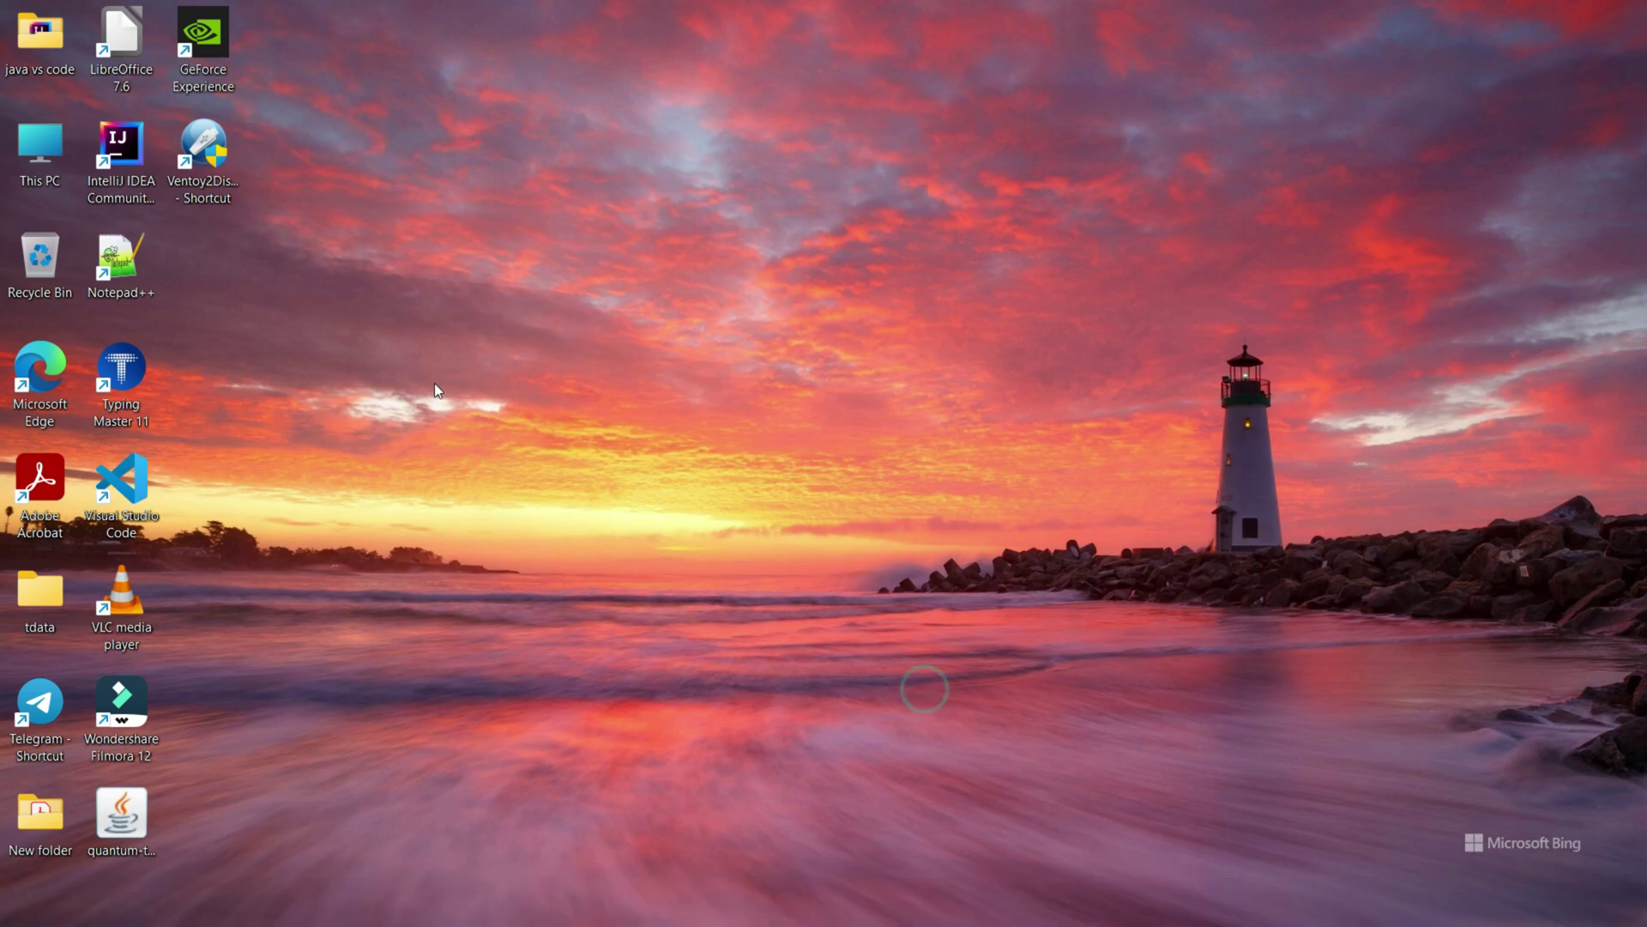
double_click(41, 157)
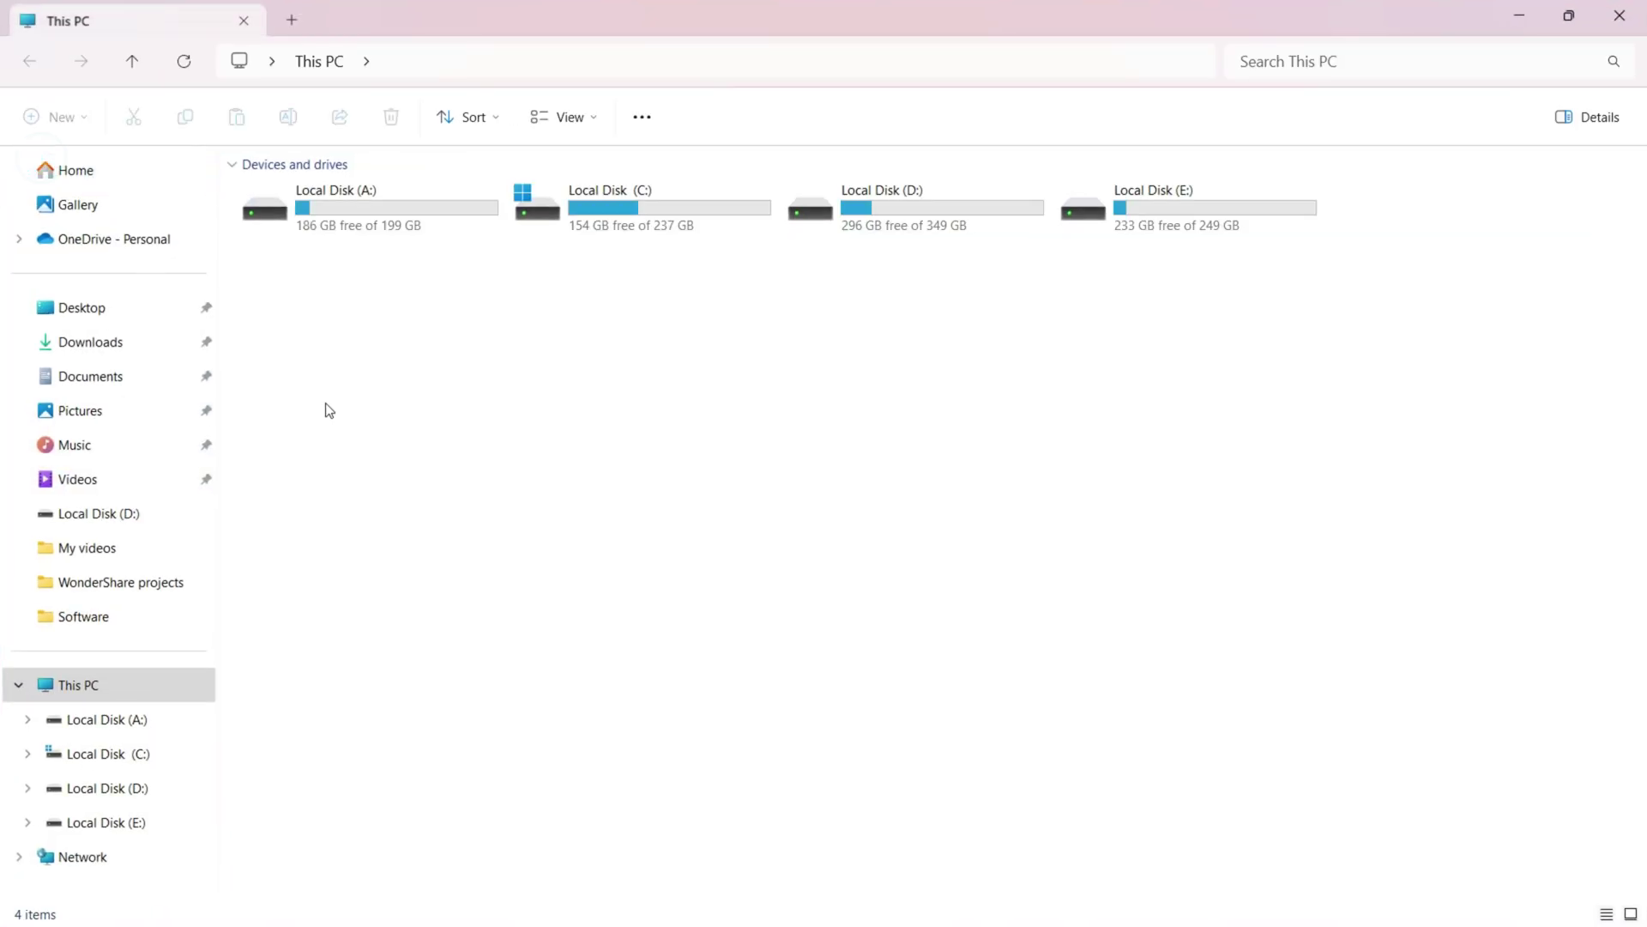
double_click(1144, 223)
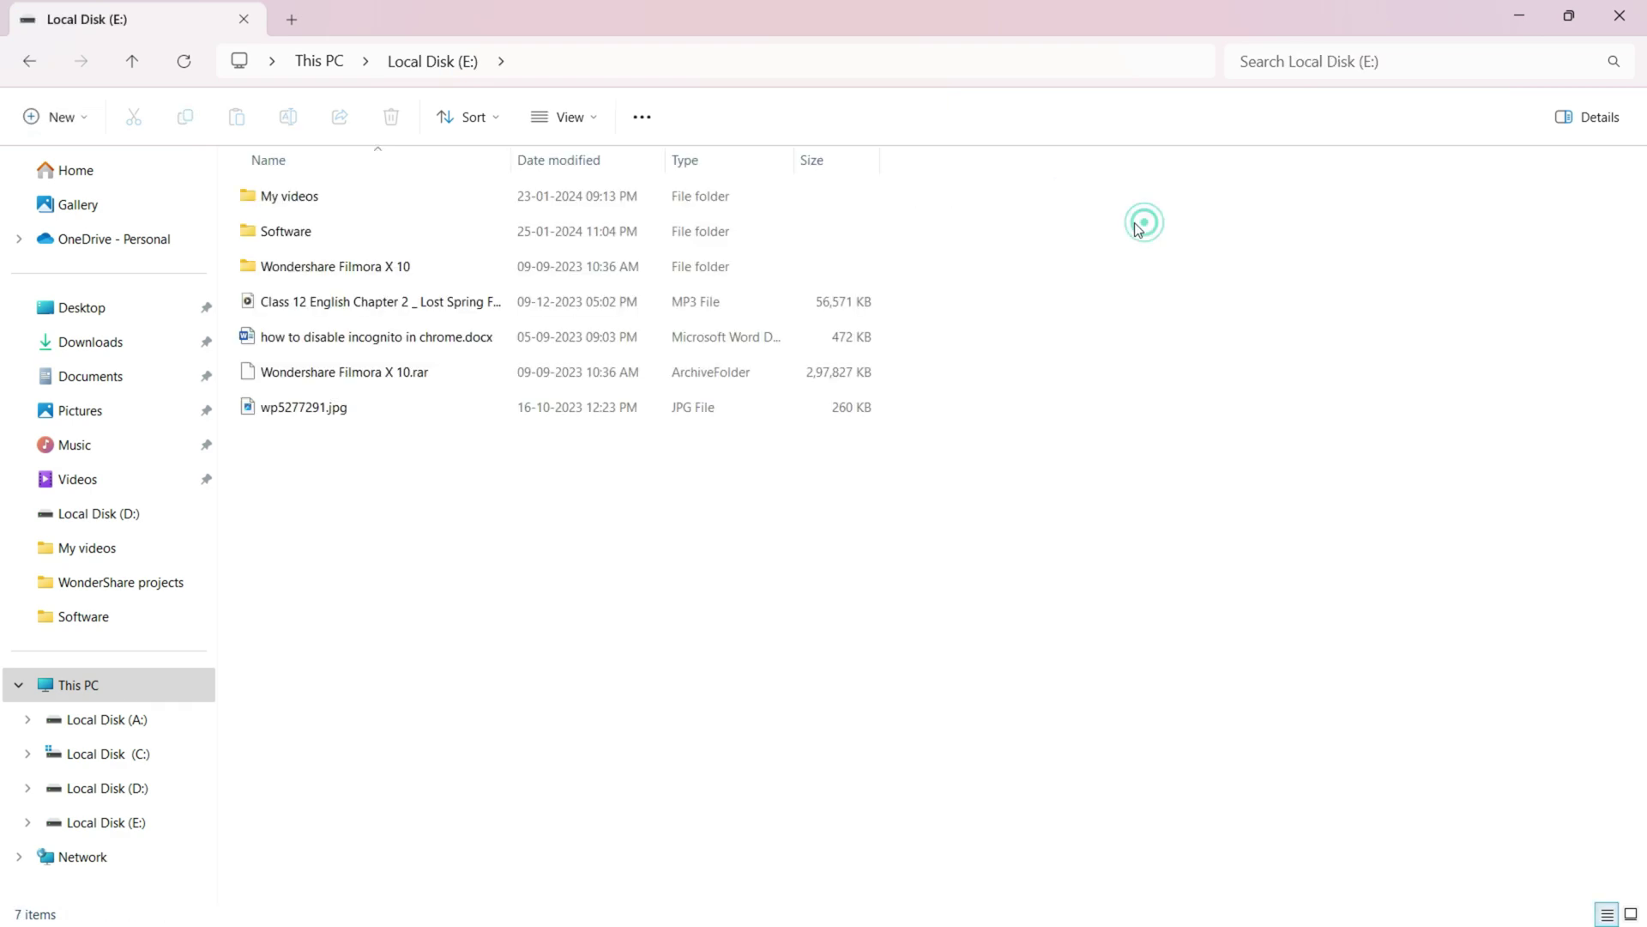
double_click(512, 229)
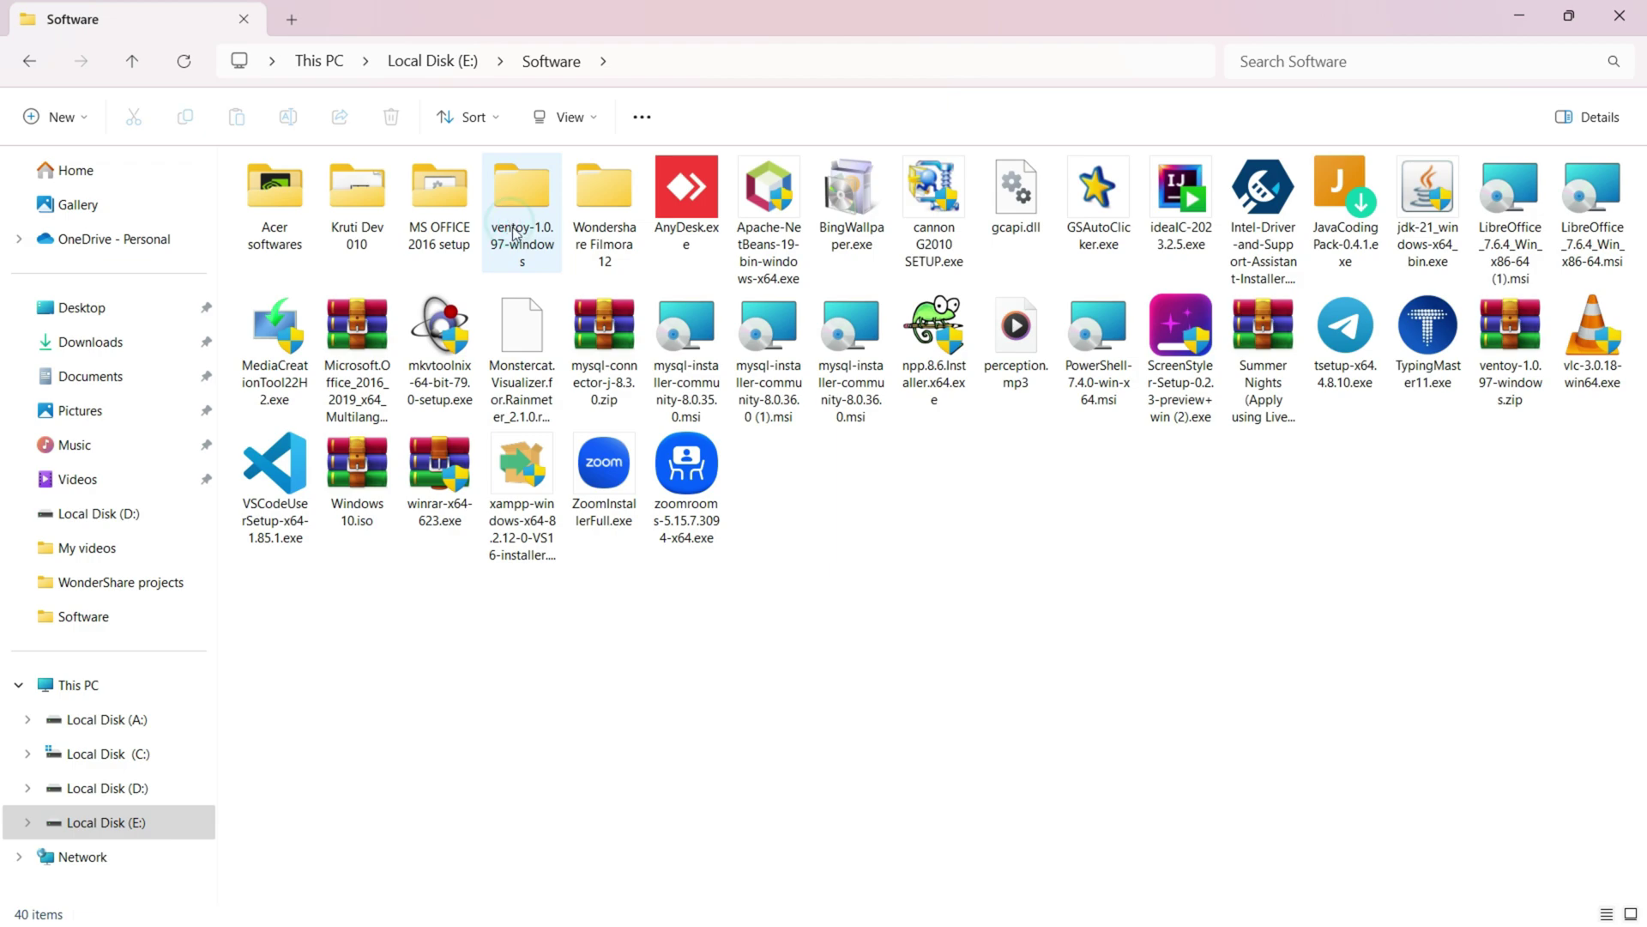
left_click(689, 397)
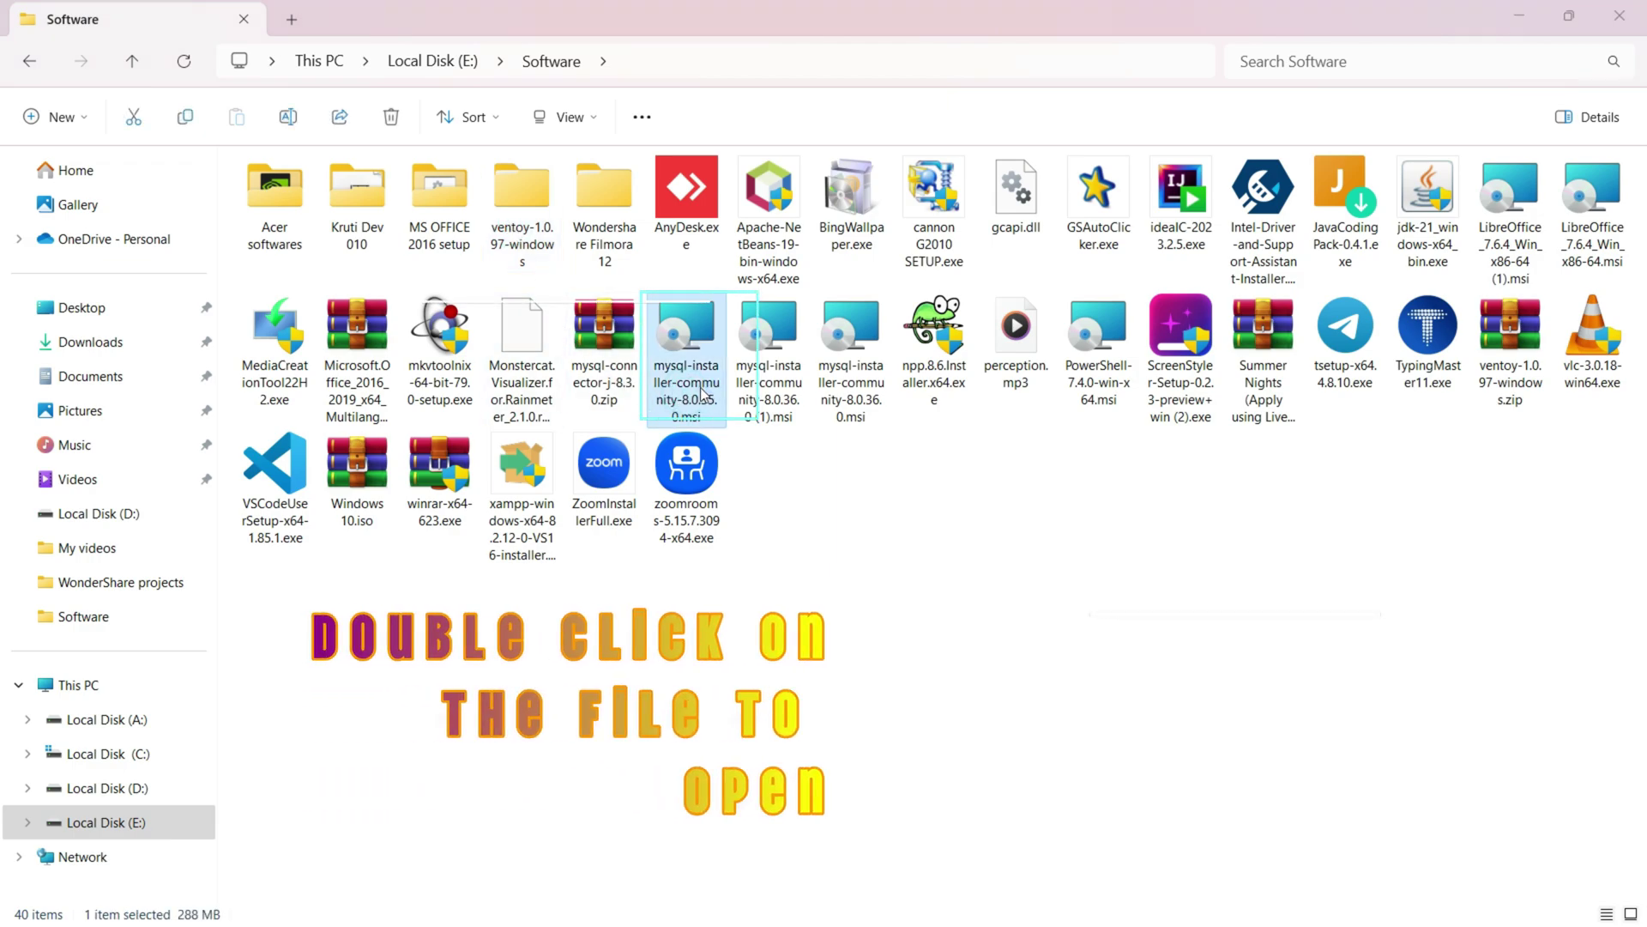
double_click(701, 392)
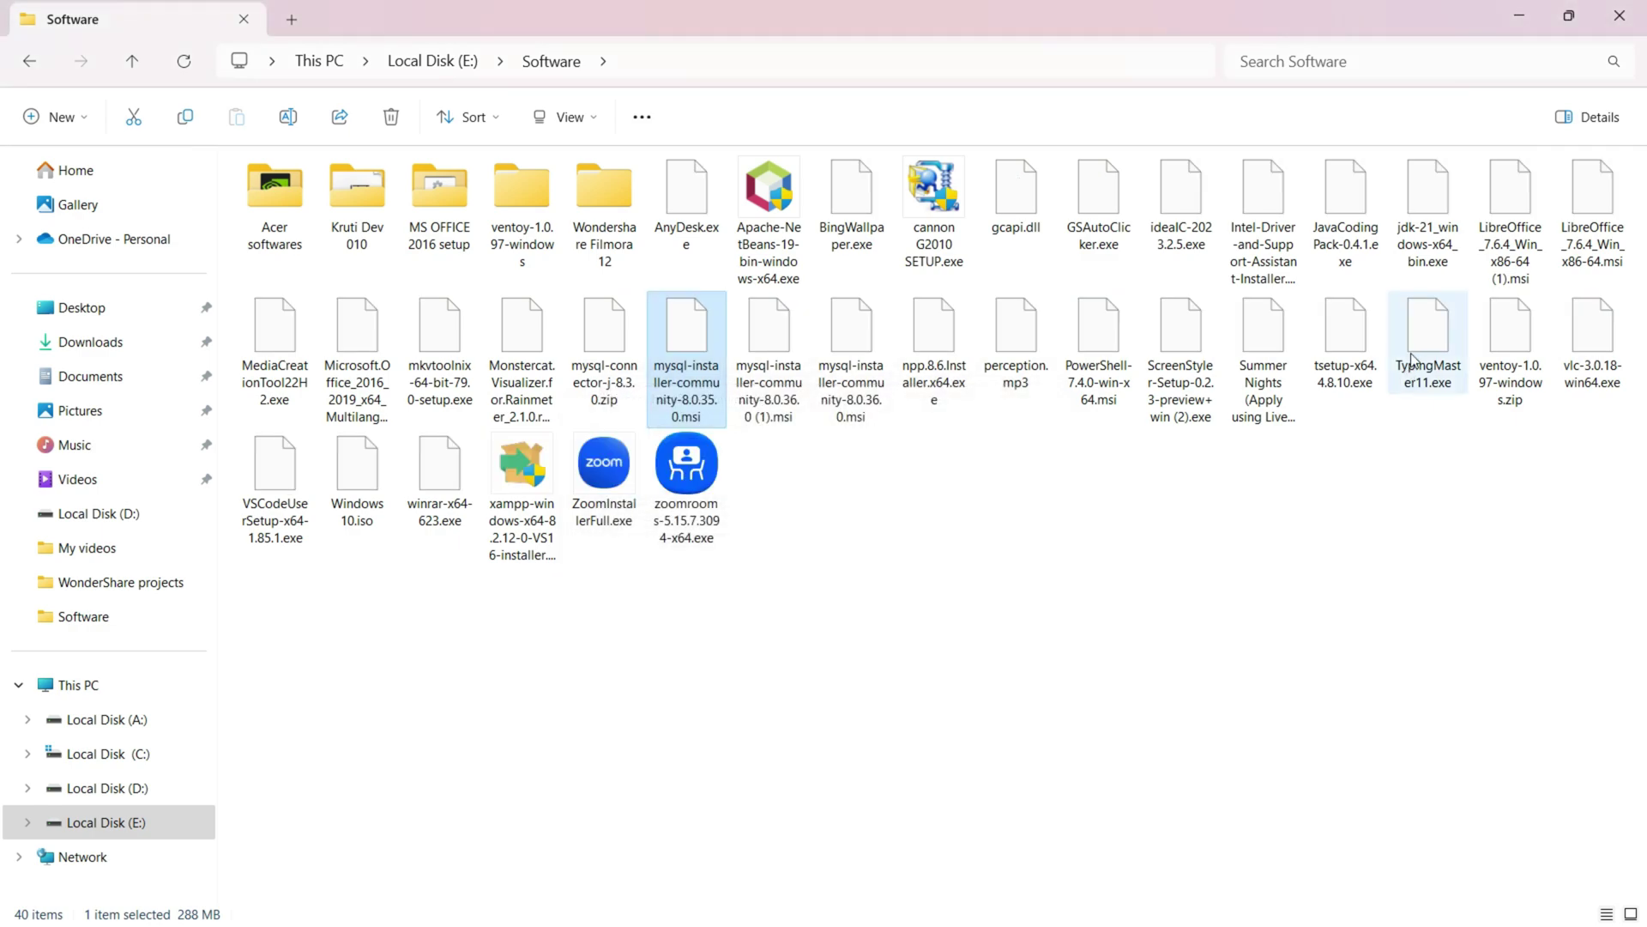
left_click(1620, 16)
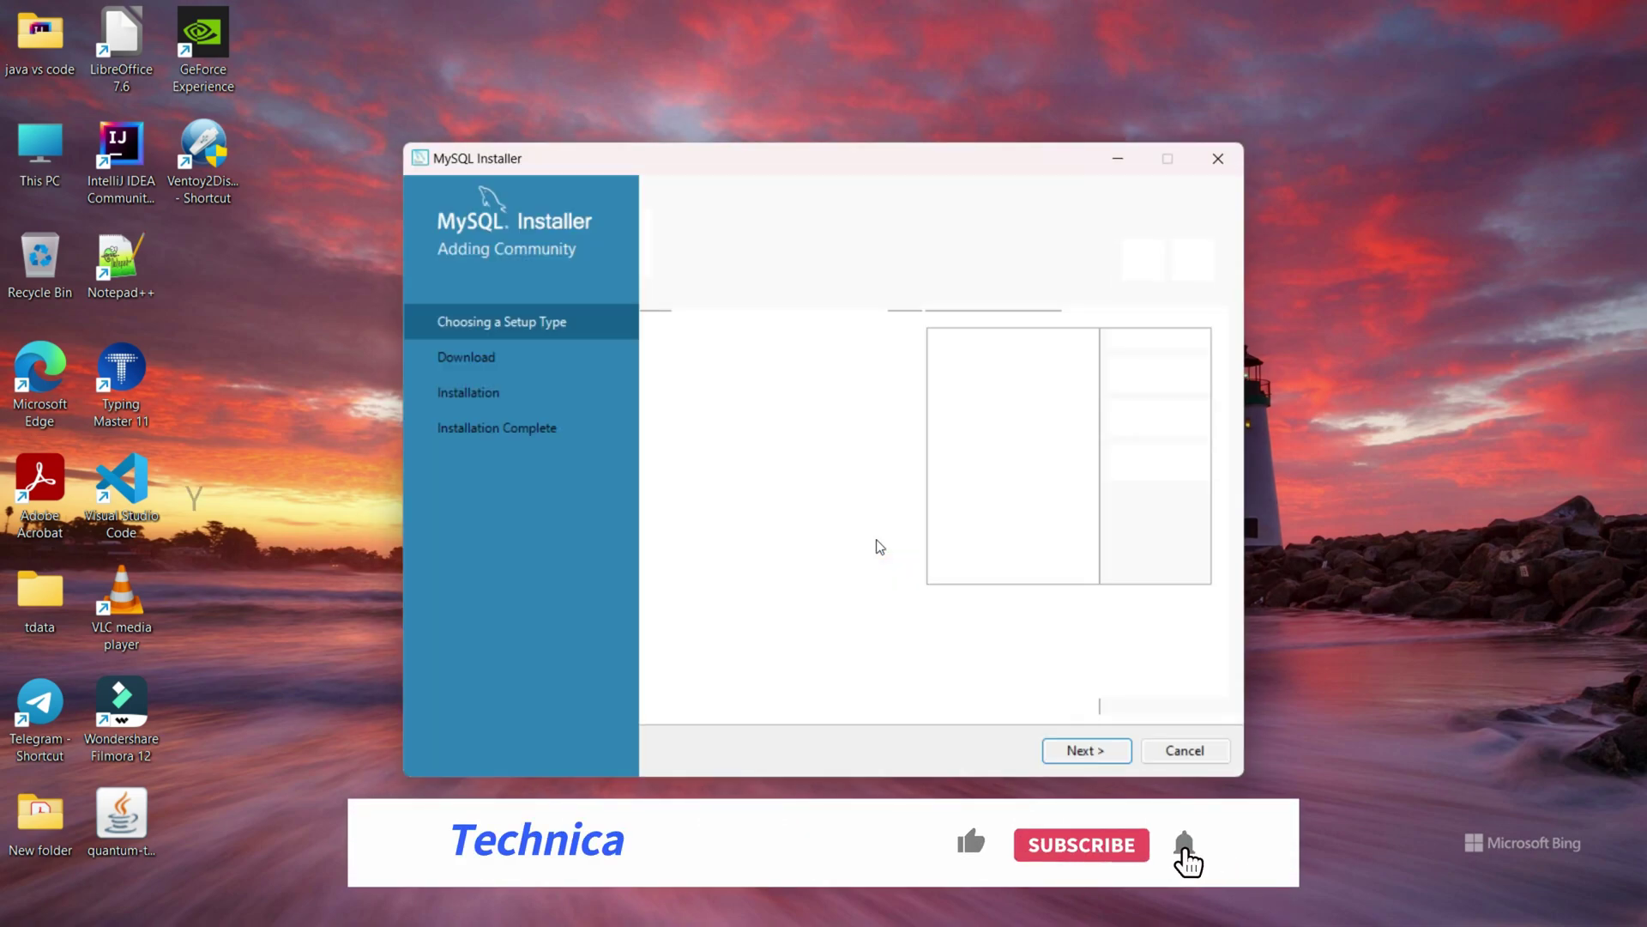
Install all six products with the Full setup type, then continue to product configuration.
left_click(681, 470)
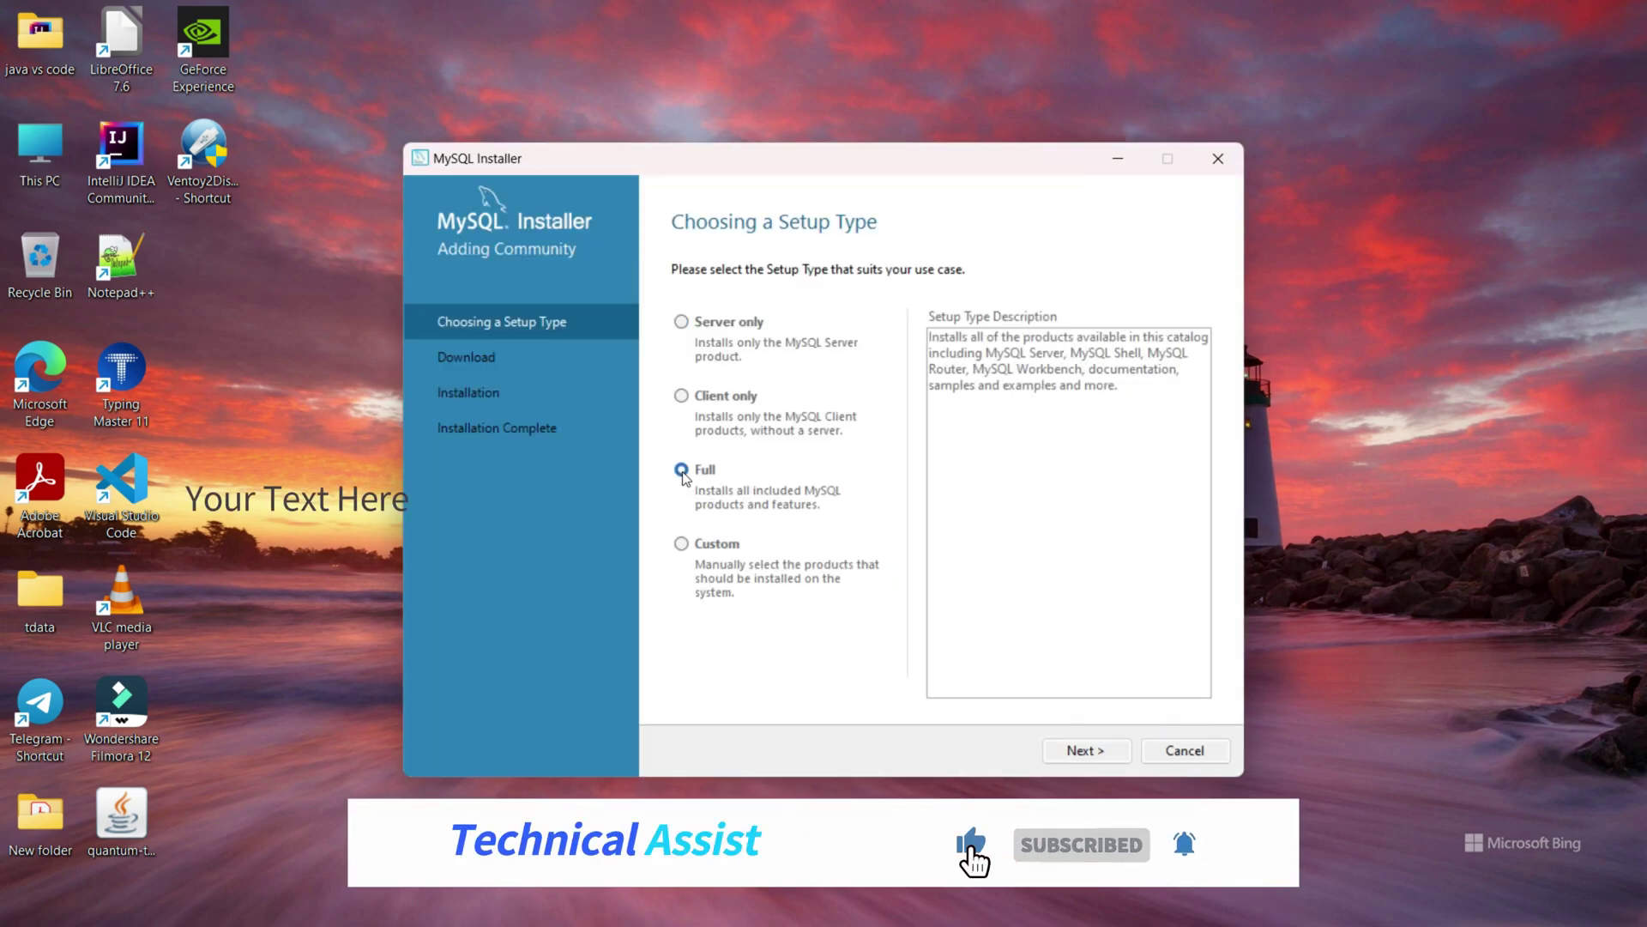
left_click(1086, 752)
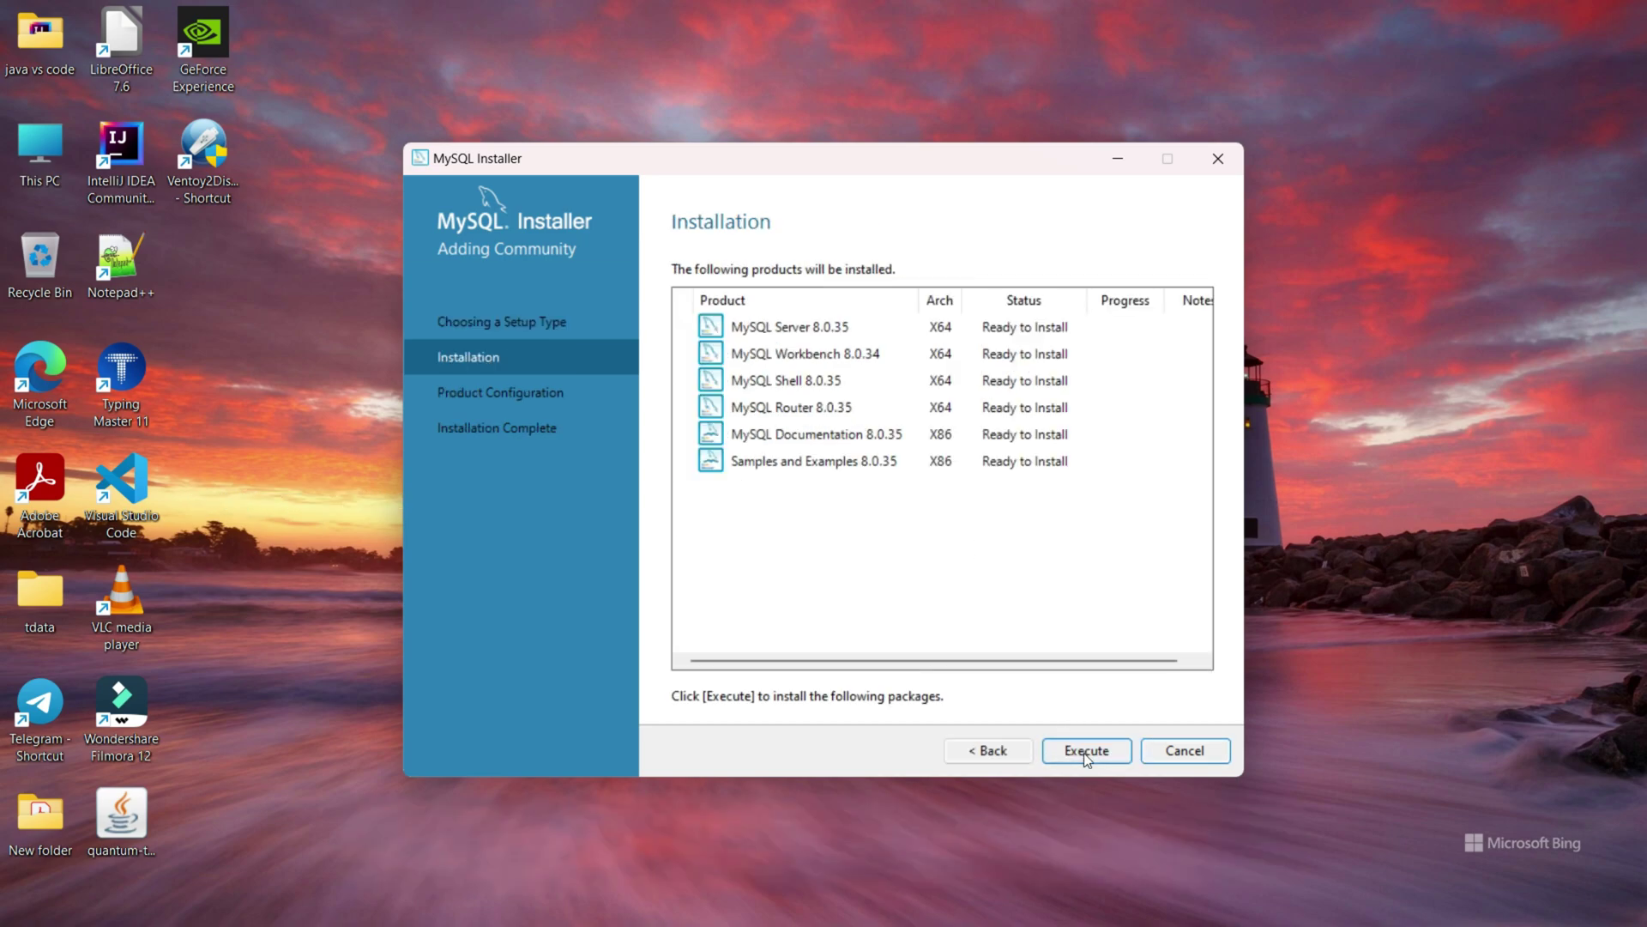
left_click(1086, 753)
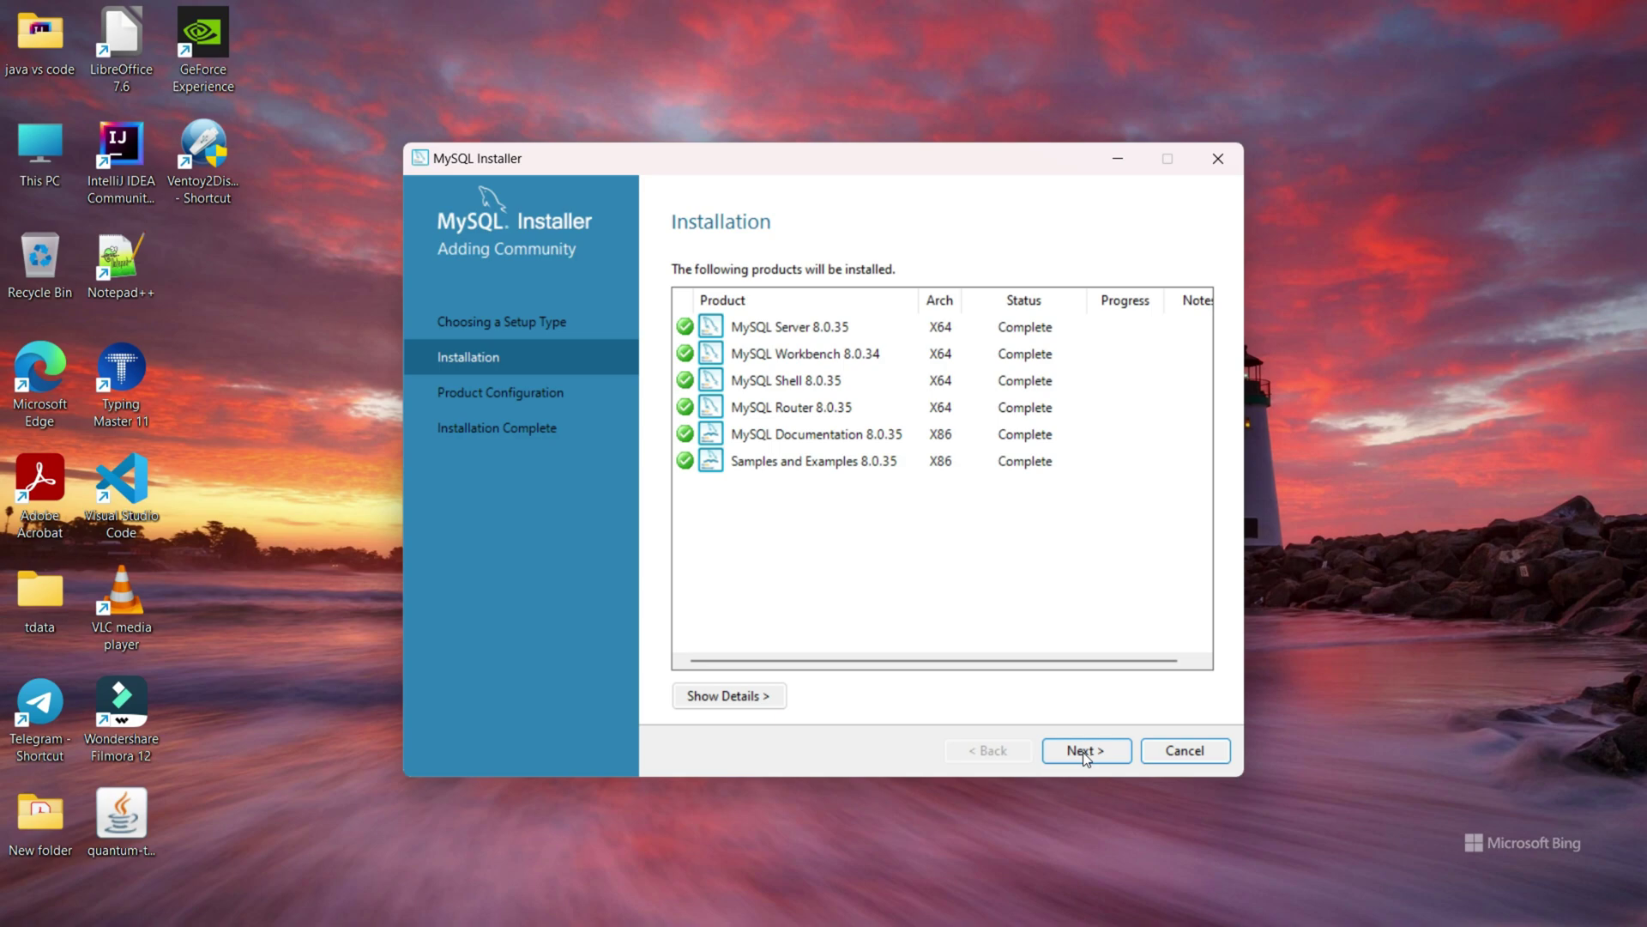
left_click(1066, 753)
Keep the default networking (port 3306) and the default authentication method.
left_click(1067, 753)
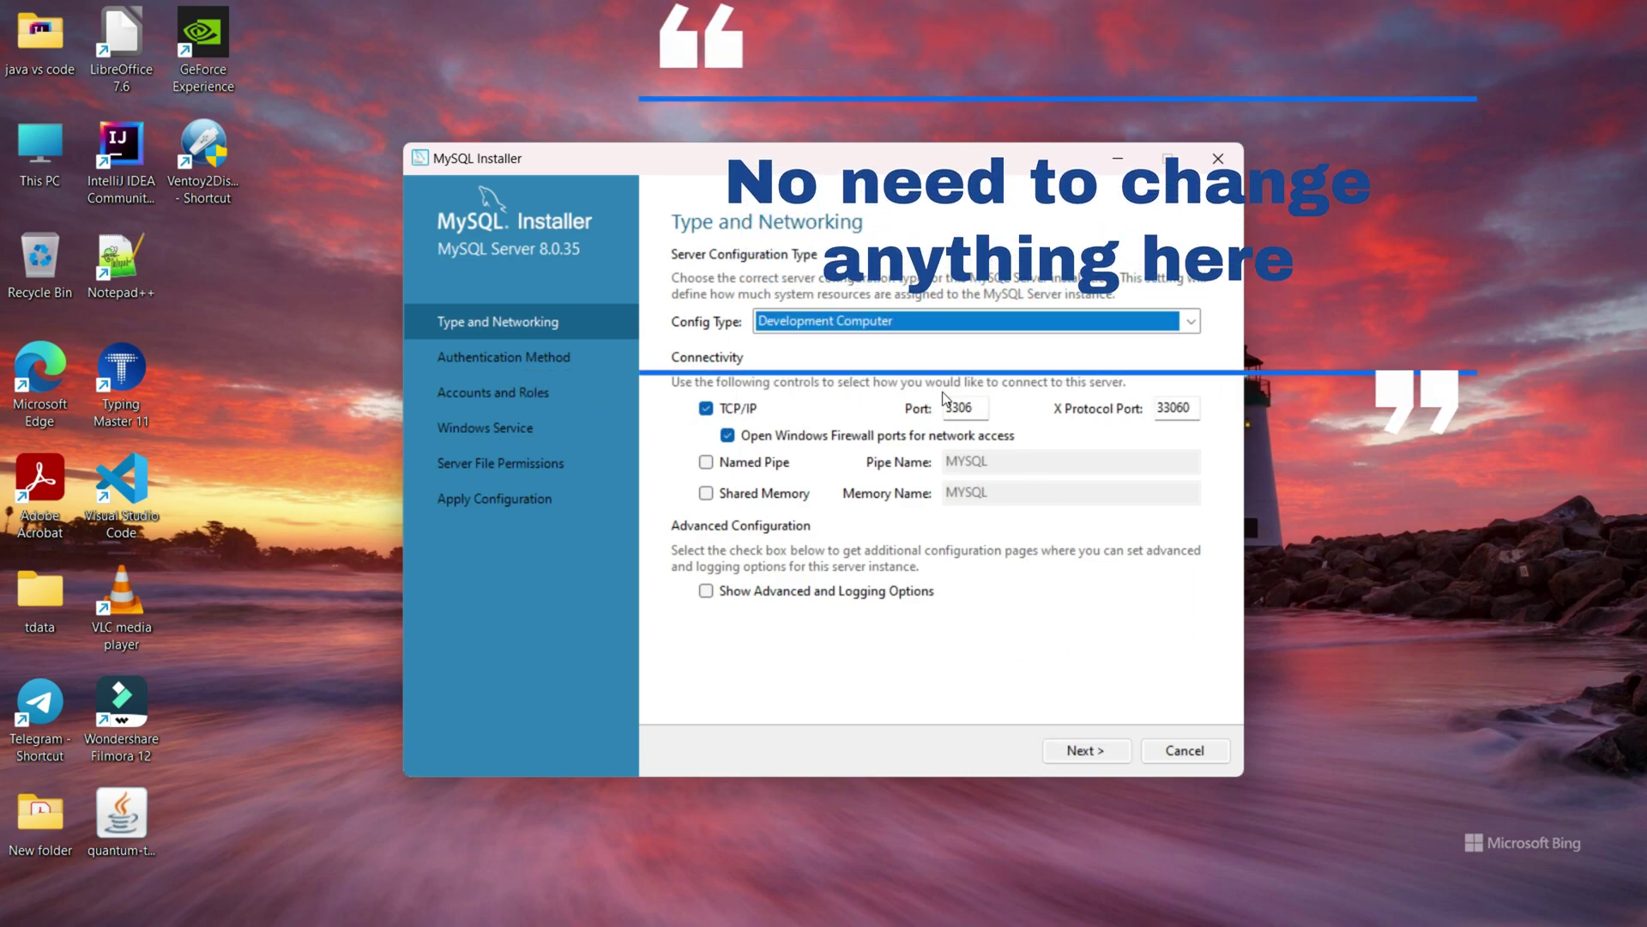
left_click_drag(950, 405, 988, 410)
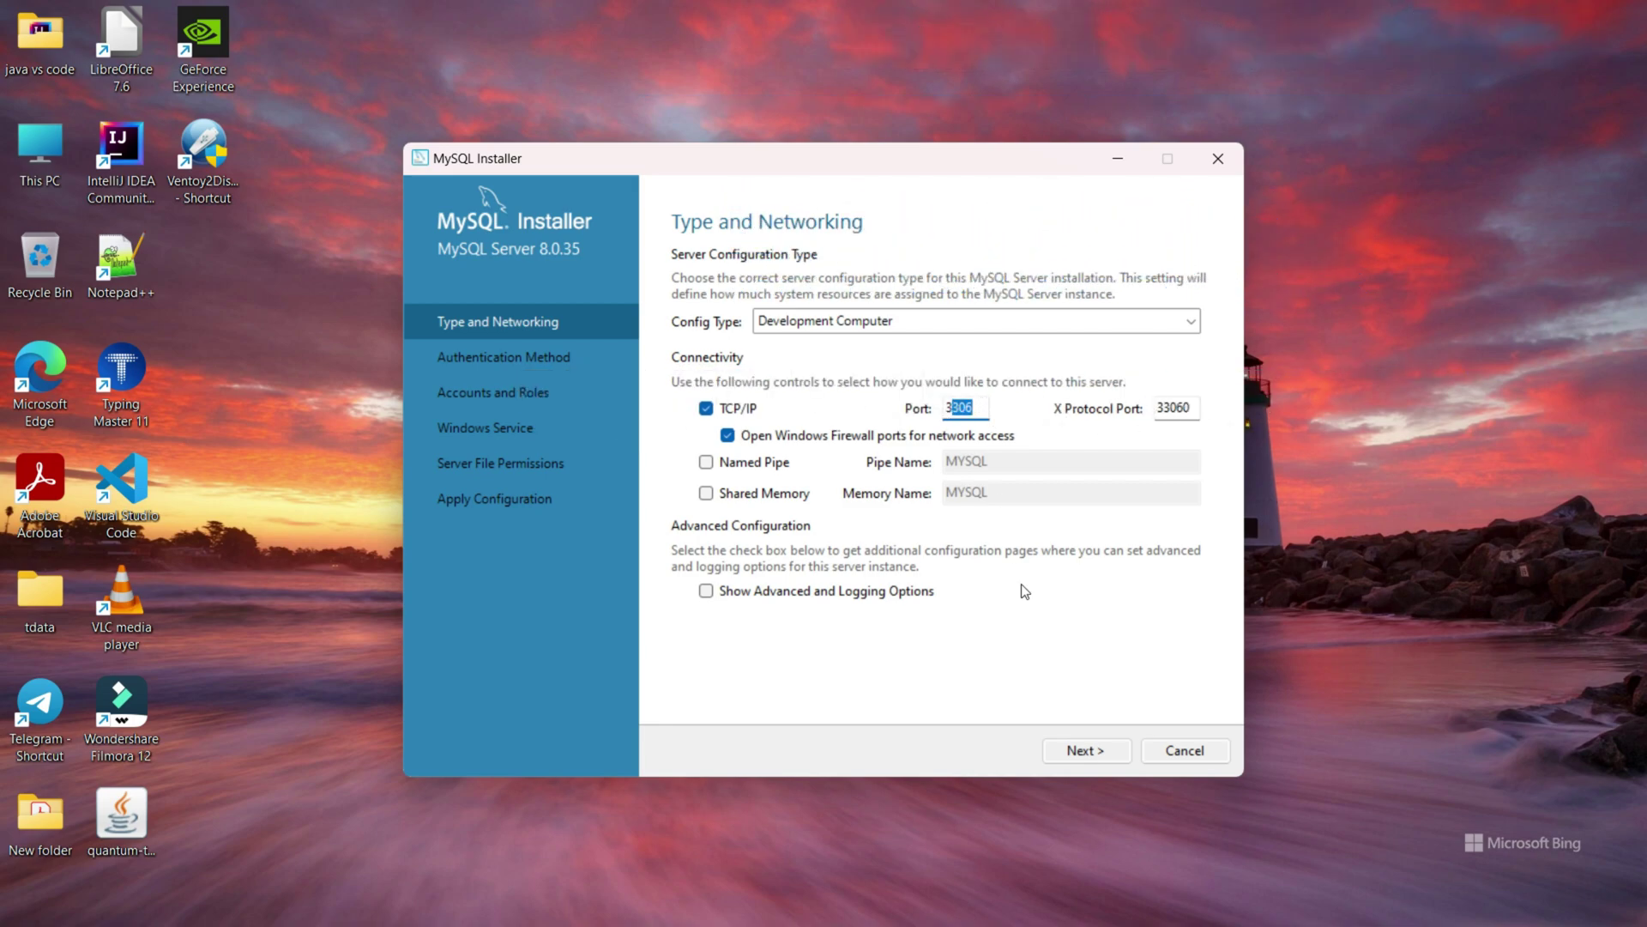
left_click(980, 402)
left_click(1070, 753)
left_click(1068, 753)
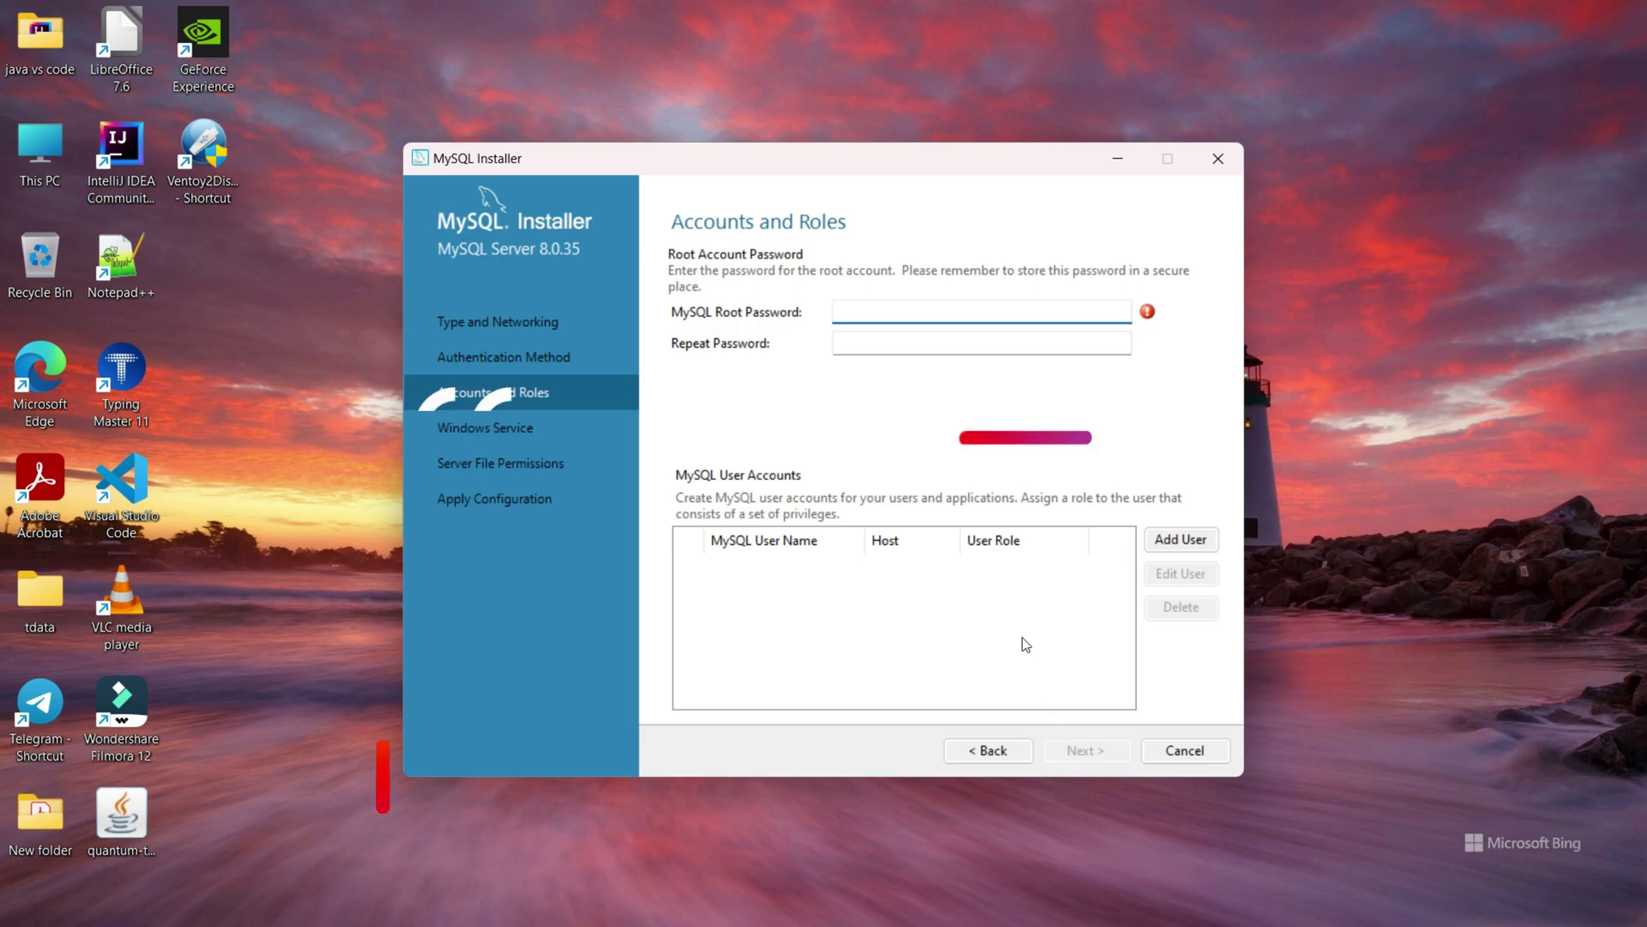
Set and repeat the root password, keeping the MySQL80 service and file-permission defaults.
type("12345")
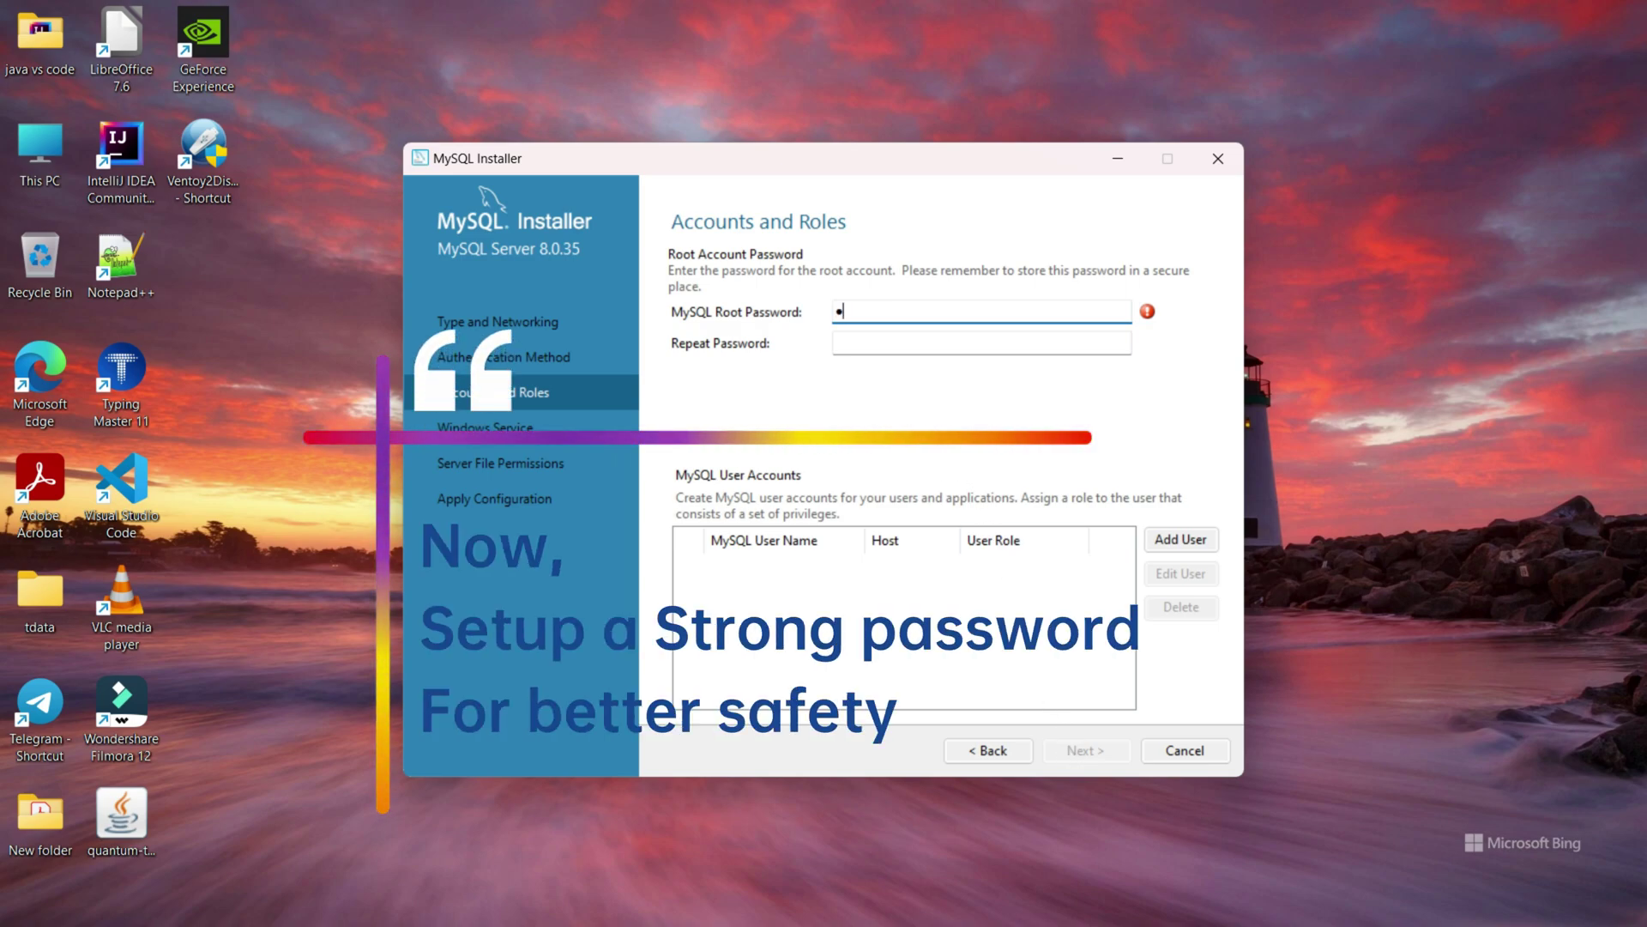
type("6")
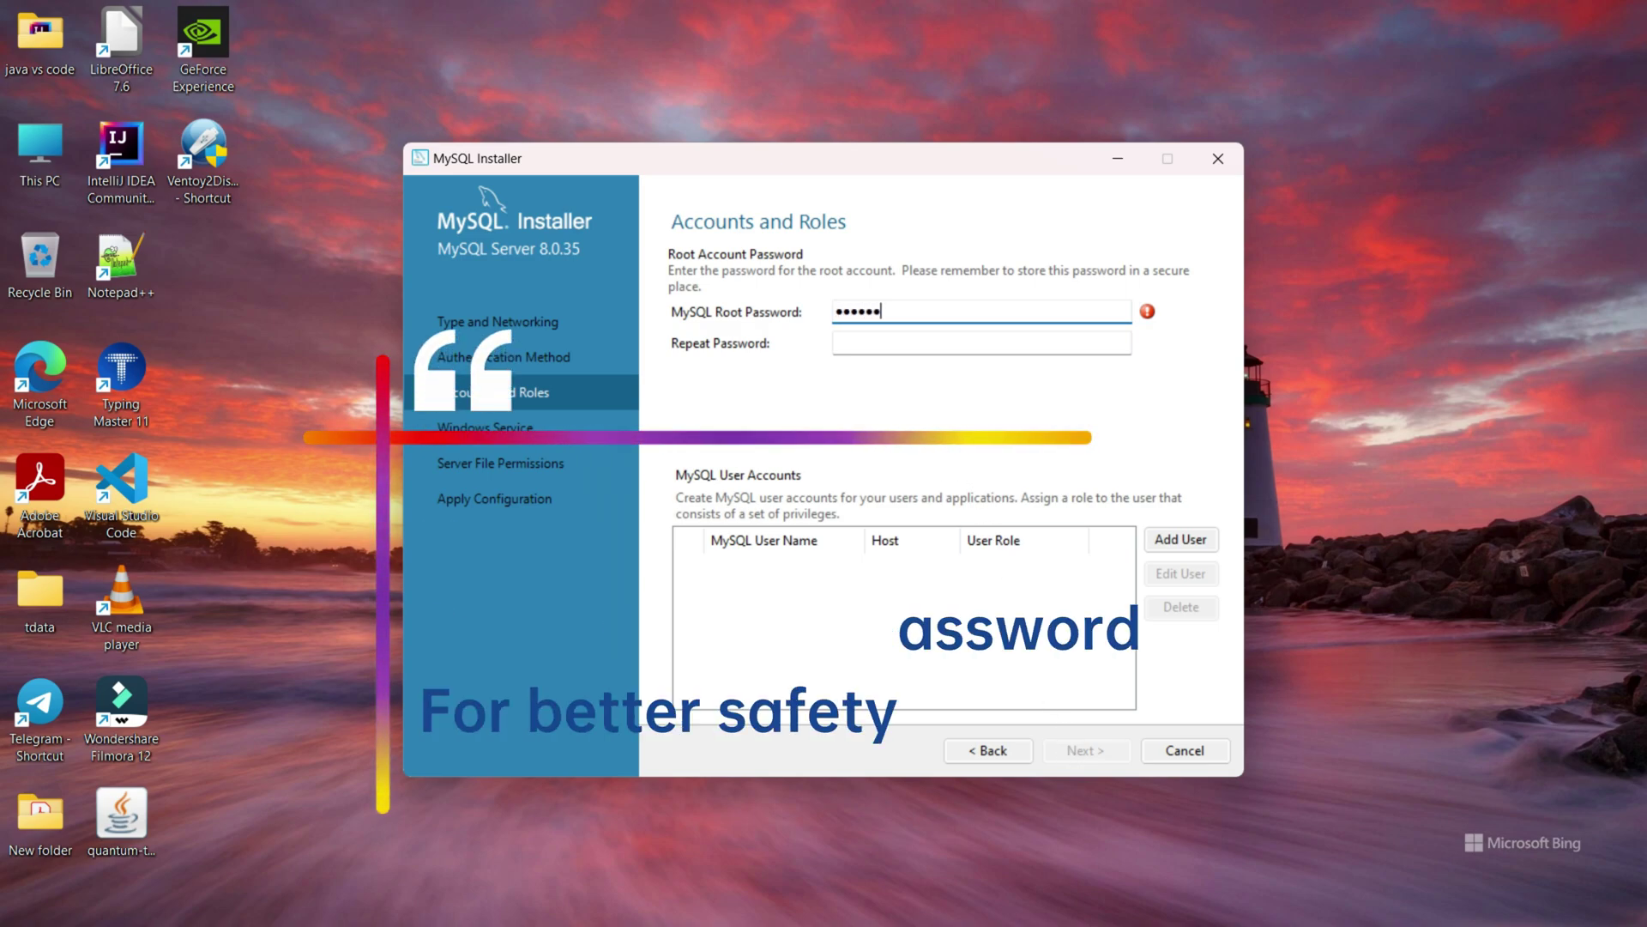
left_click(993, 346)
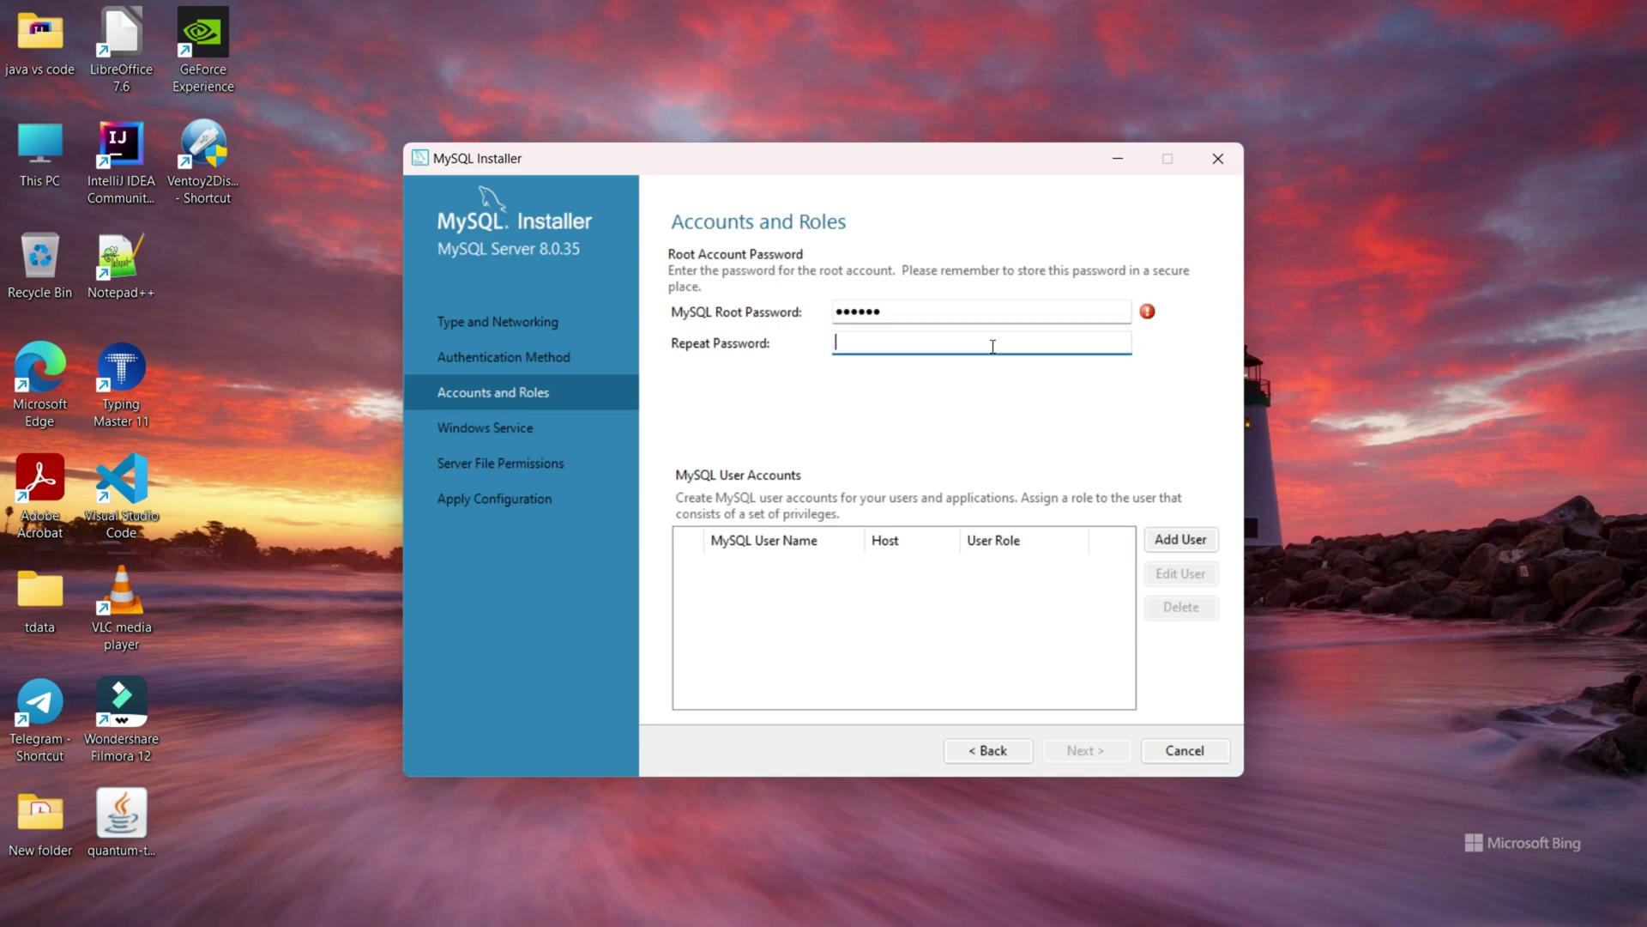
type("123456")
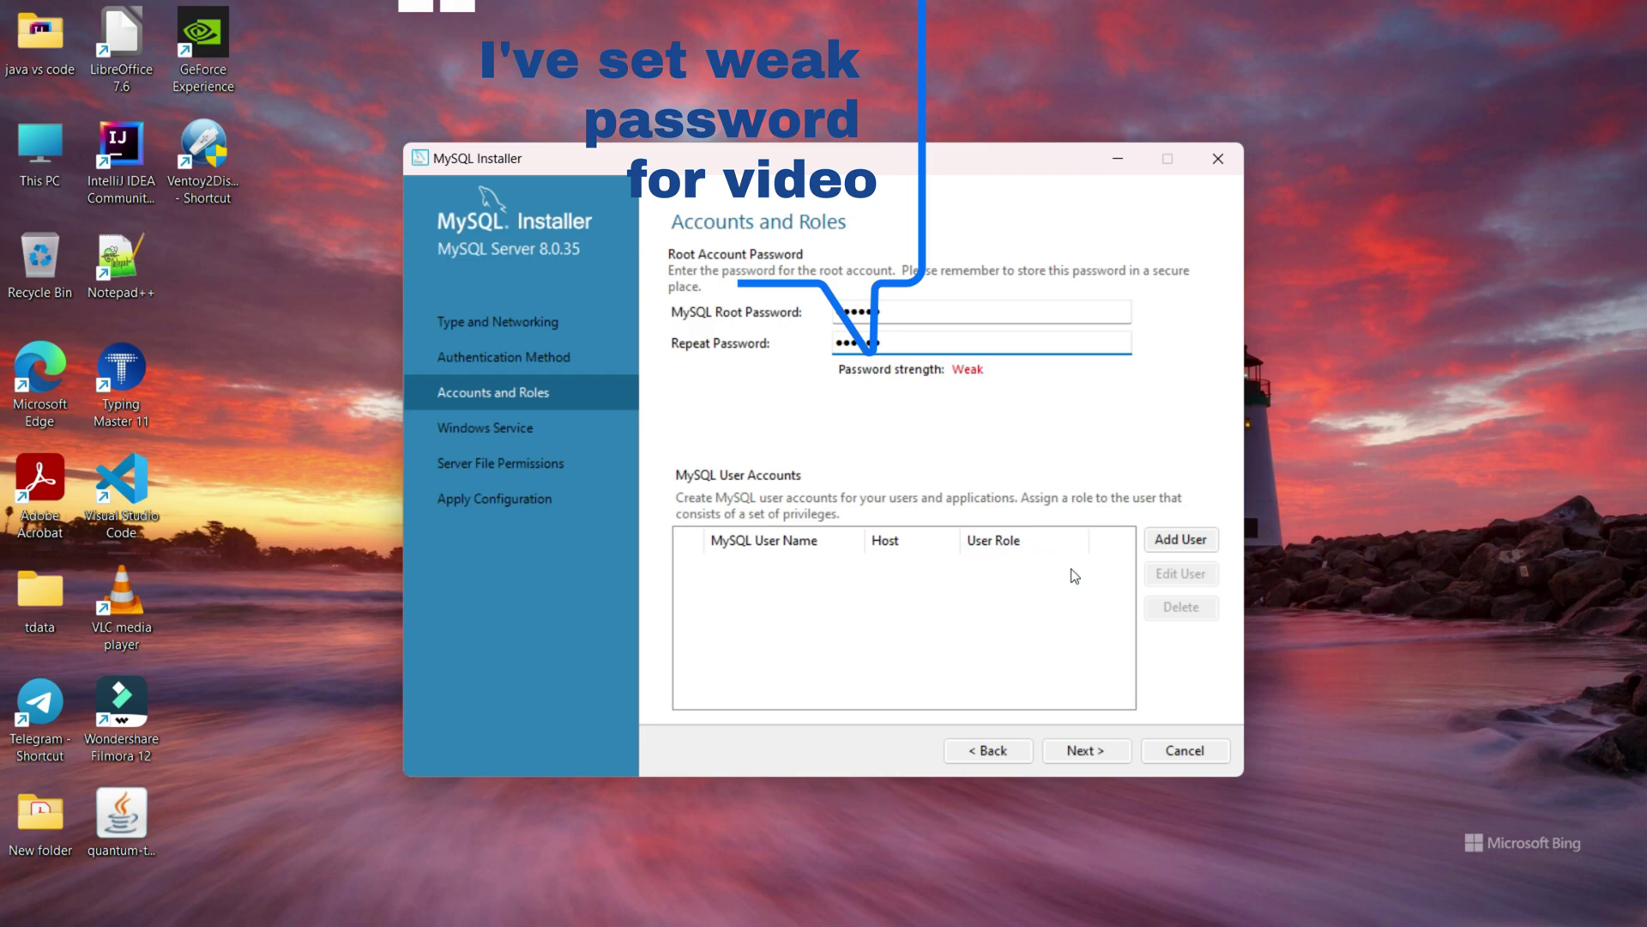
left_click(1097, 753)
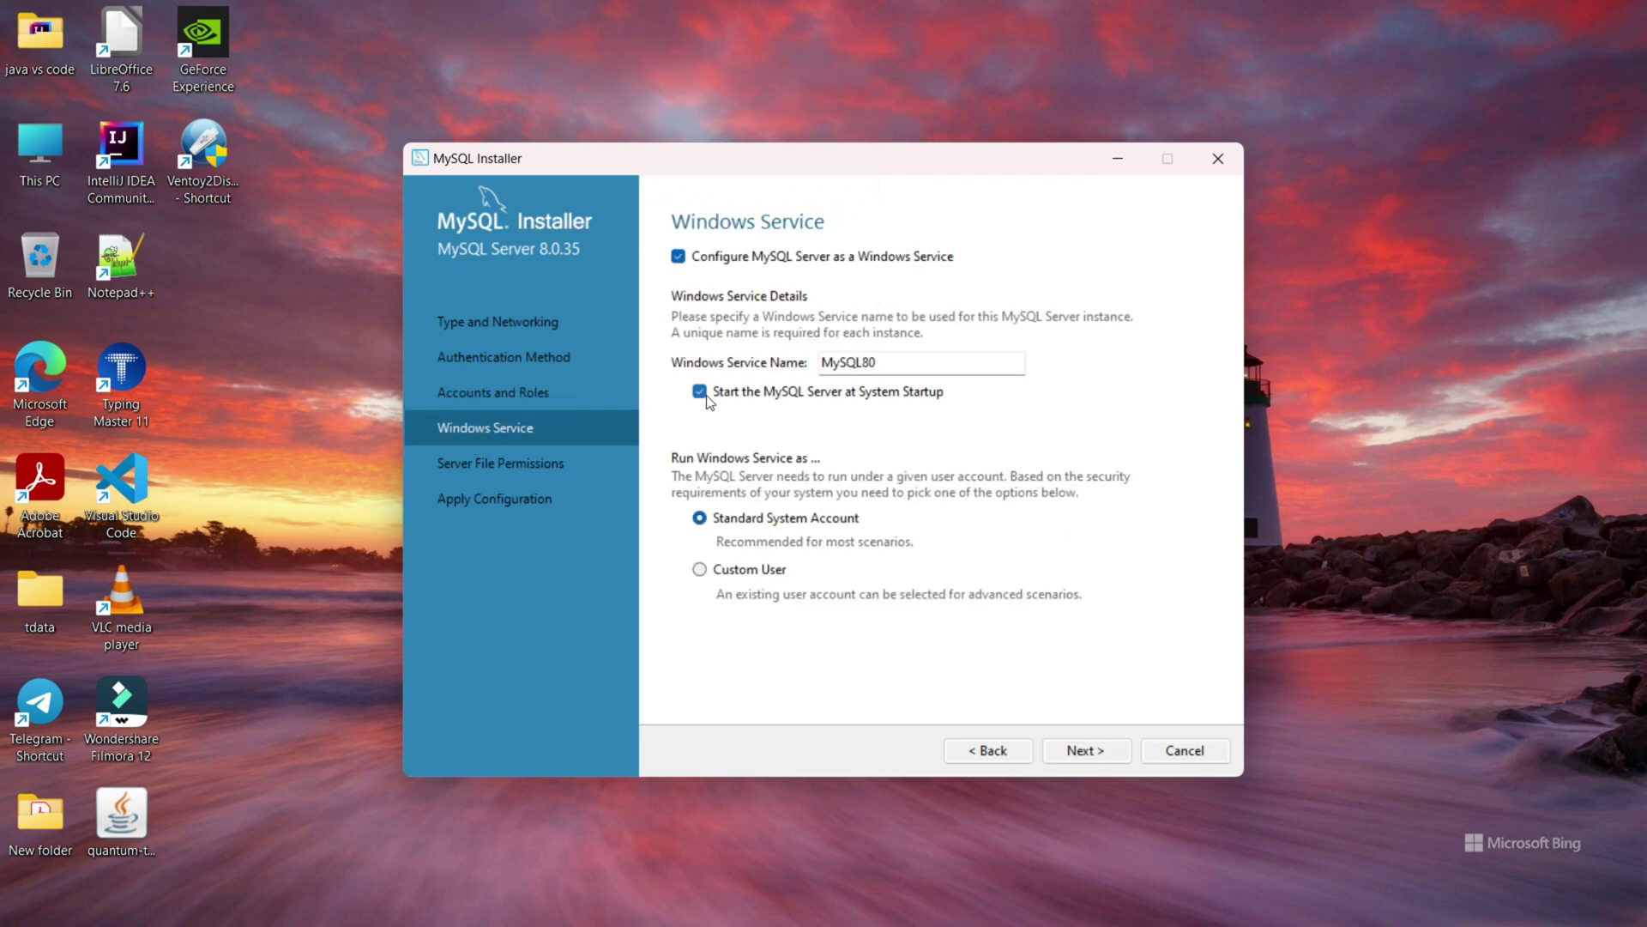
left_click(1085, 752)
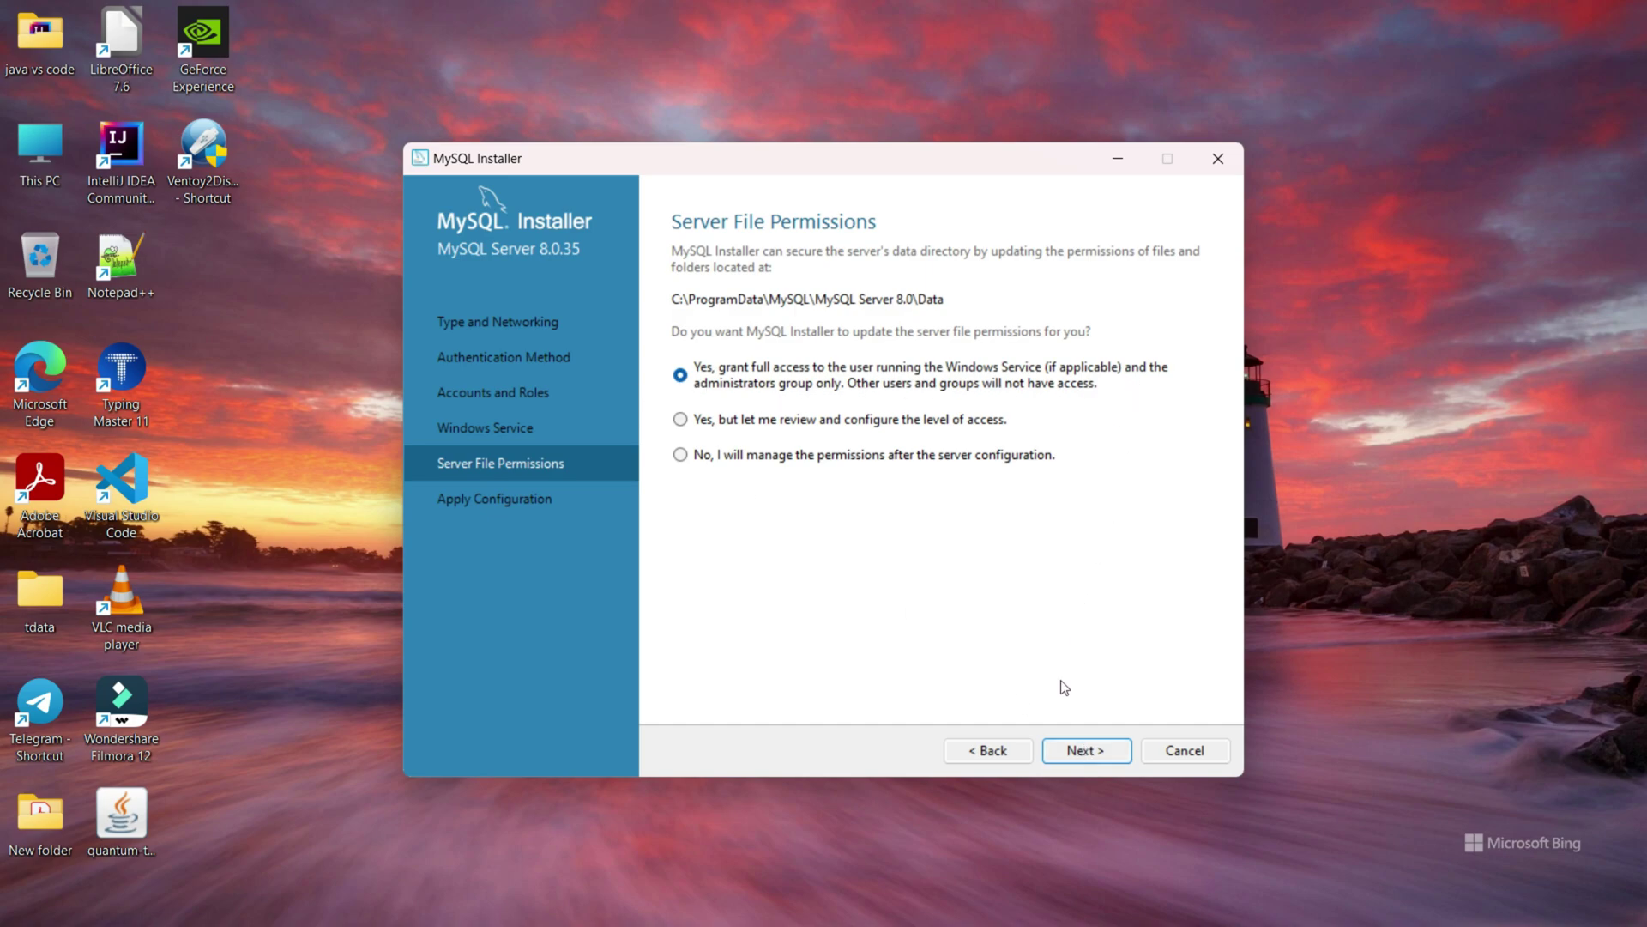
left_click(1073, 755)
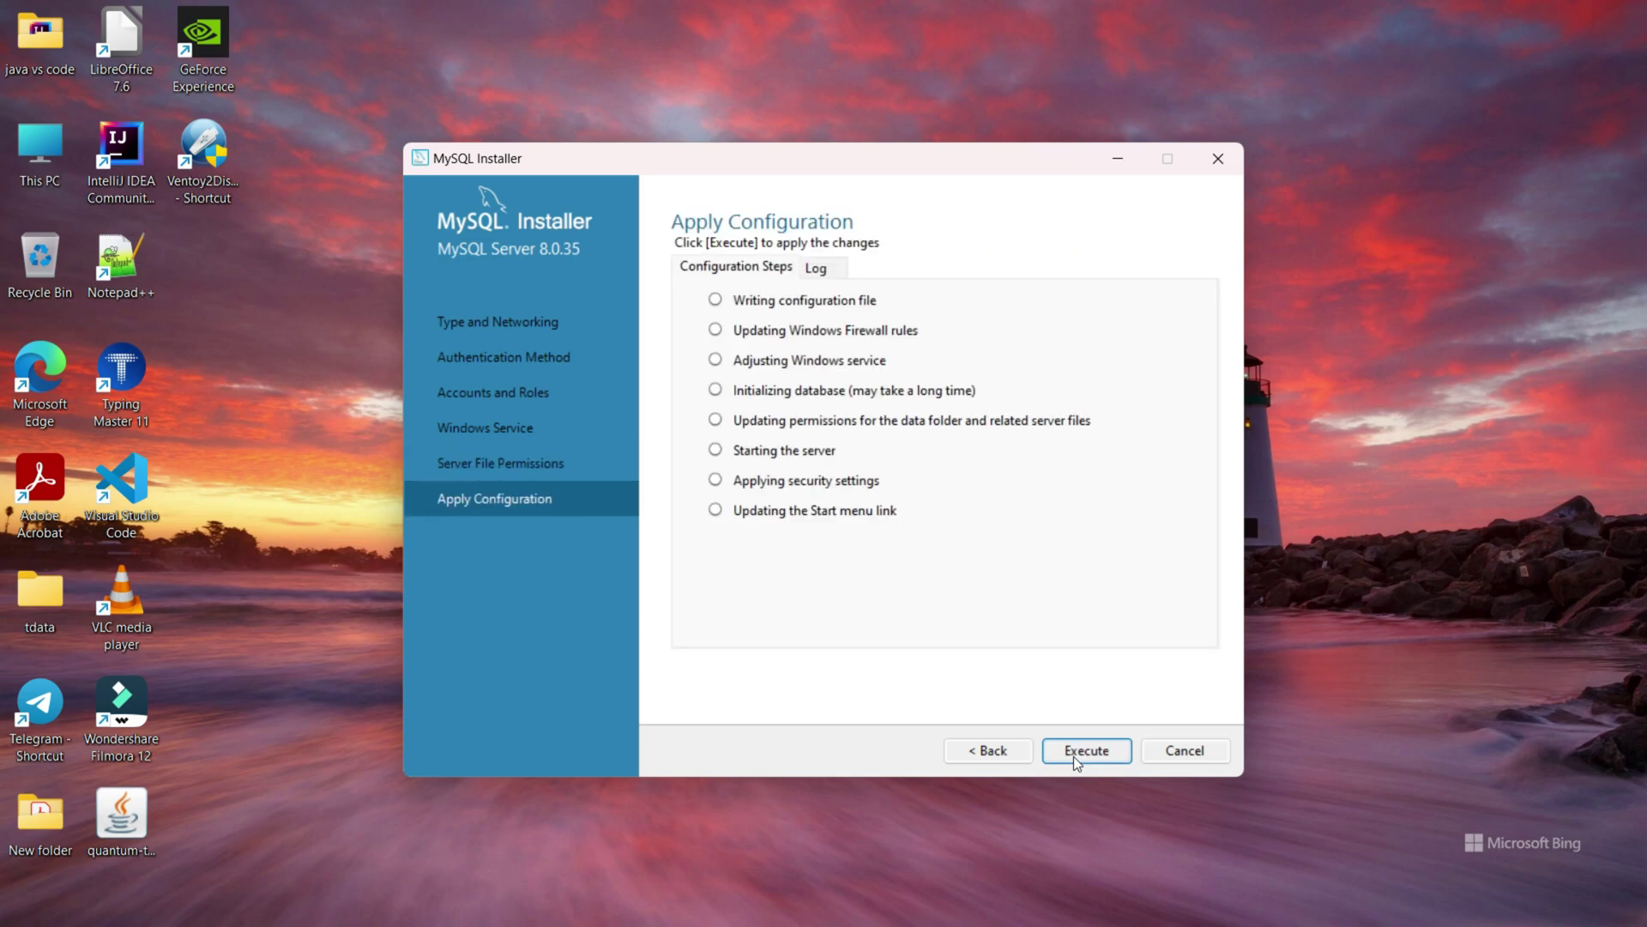
Execute the MySQL Server 8.0.35 configuration, skip MySQL Router, and continue to Samples and Examples.
left_click(1073, 755)
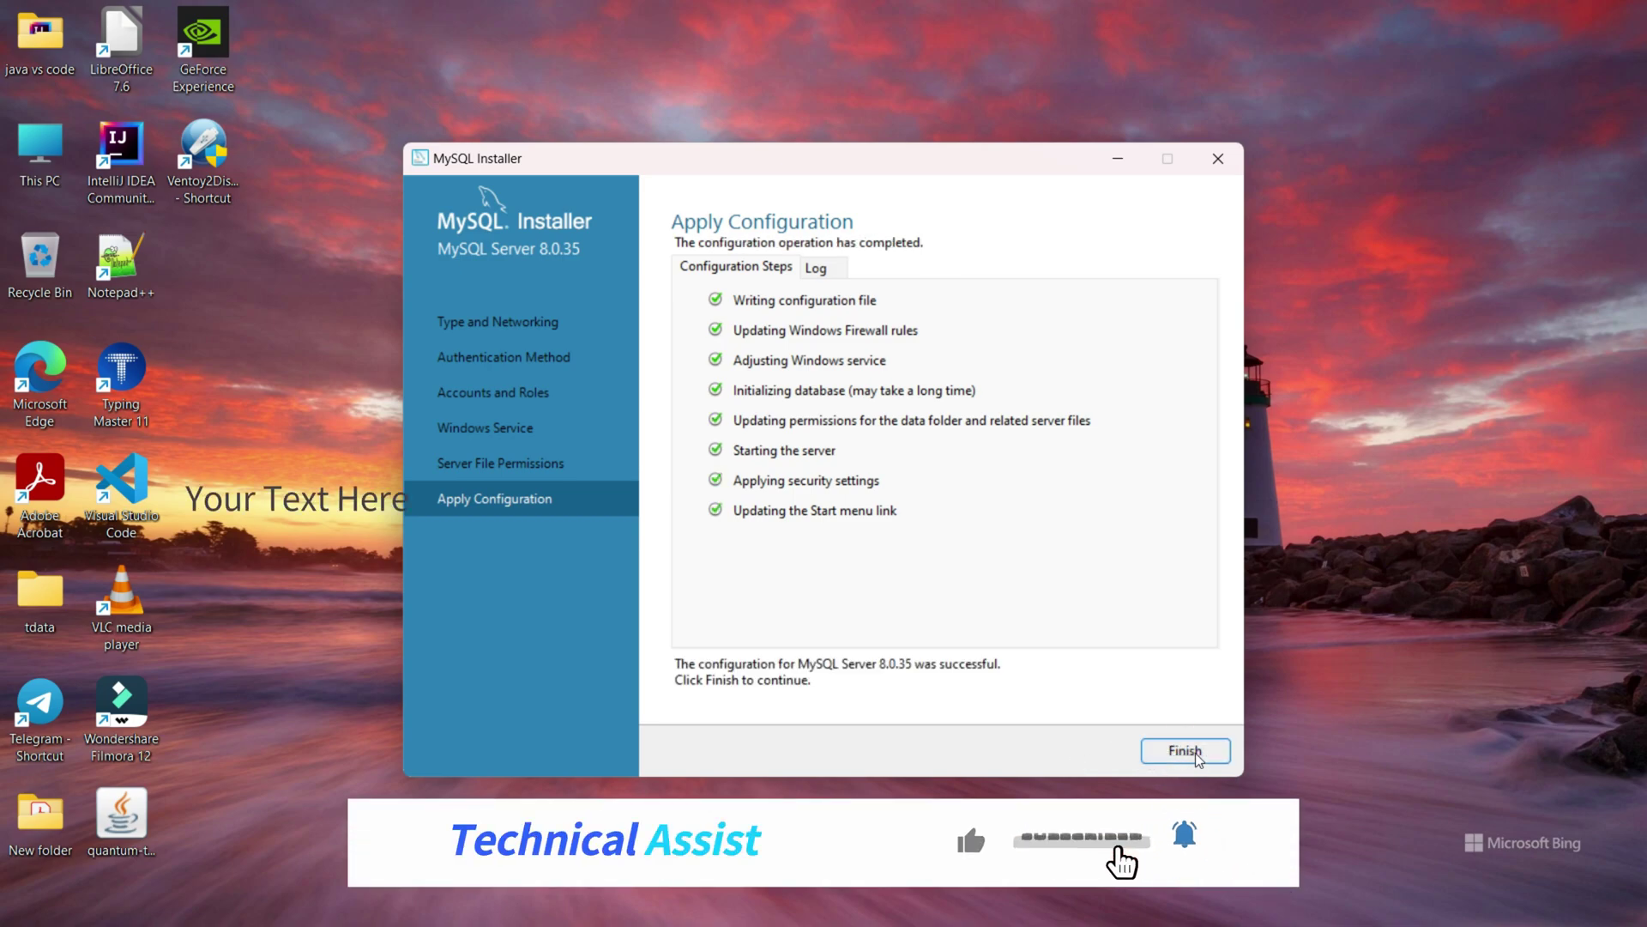
left_click(1185, 751)
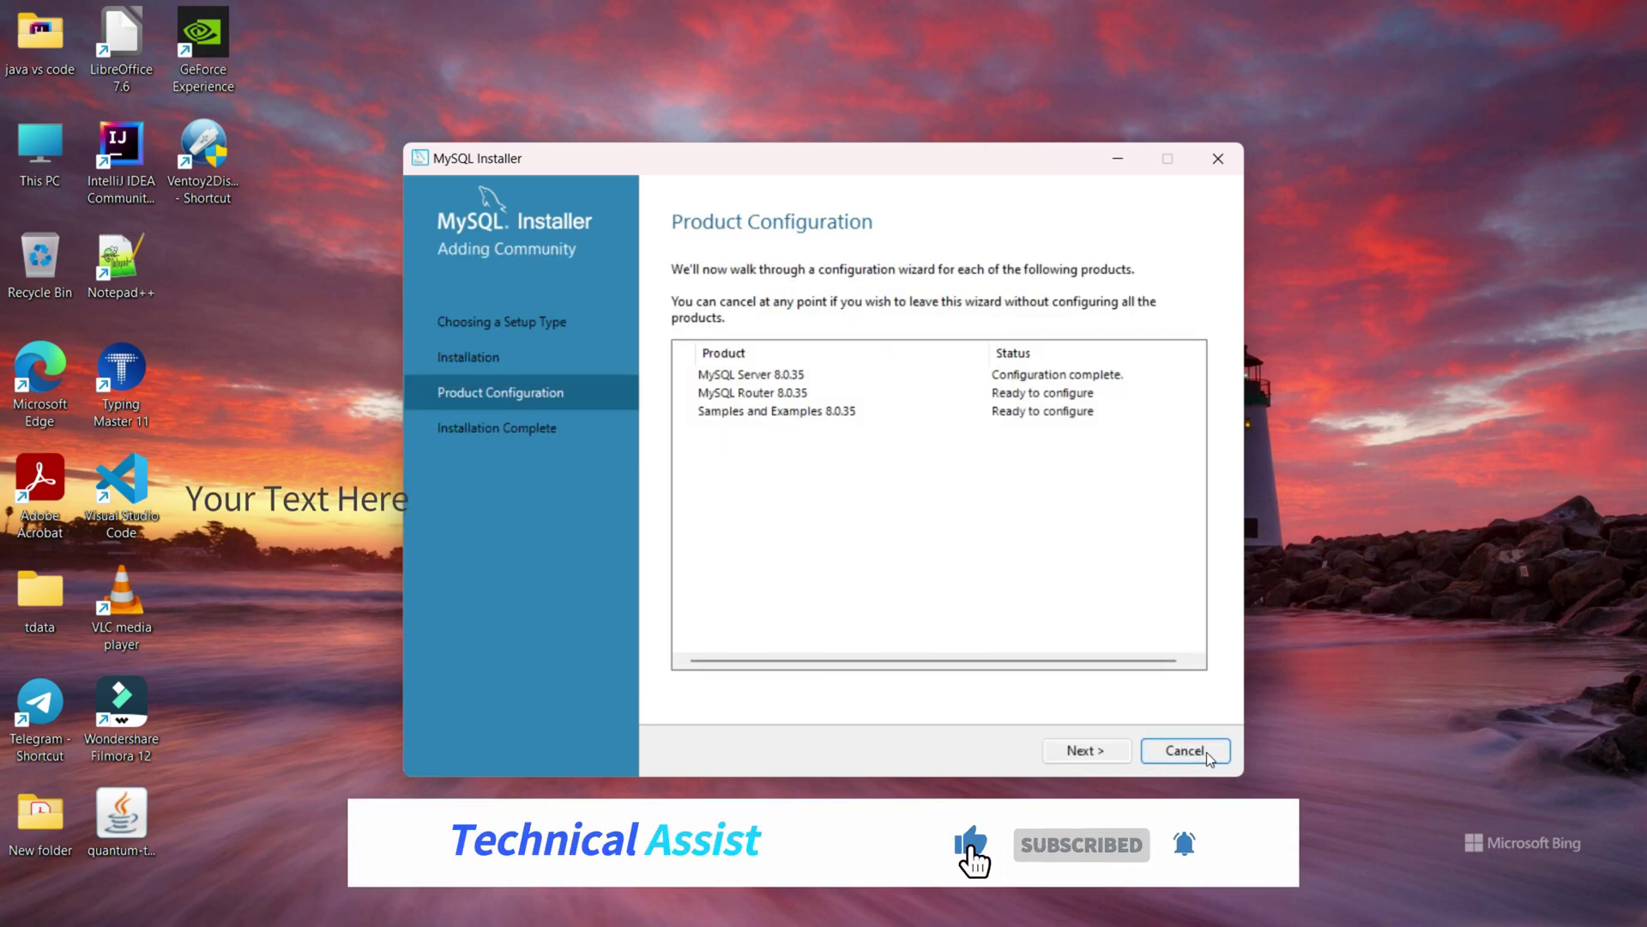
left_click(1080, 751)
left_click(1080, 752)
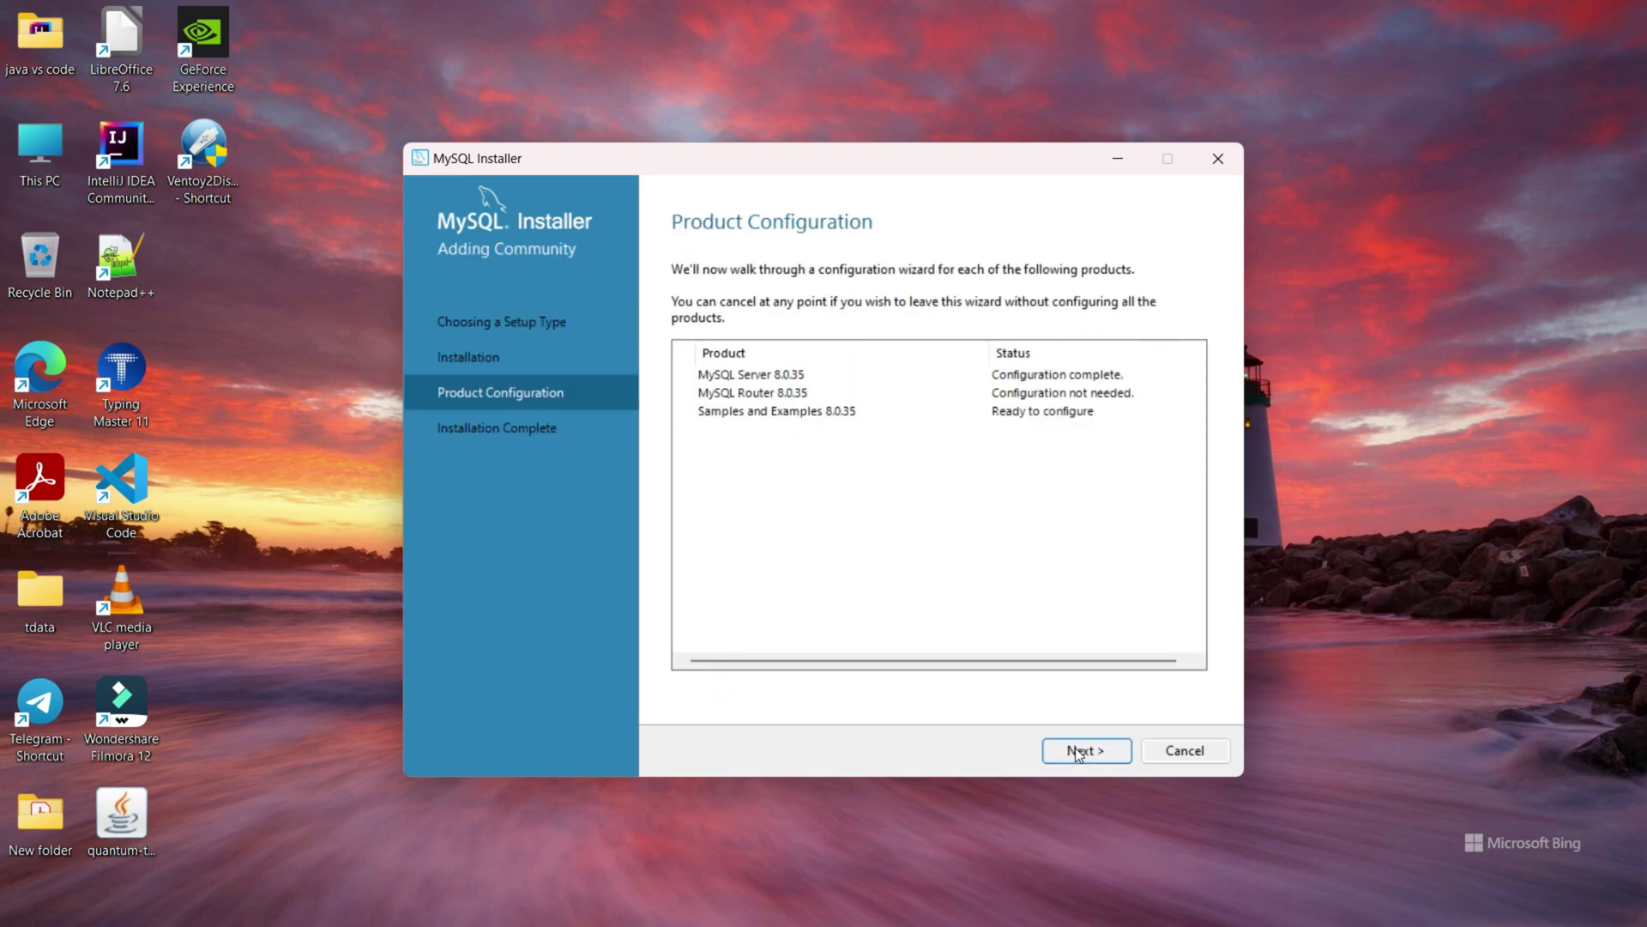
left_click(1083, 751)
Enter the root password, check the connection, and apply the Samples and Examples 8.0.35 configuration.
left_click(822, 611)
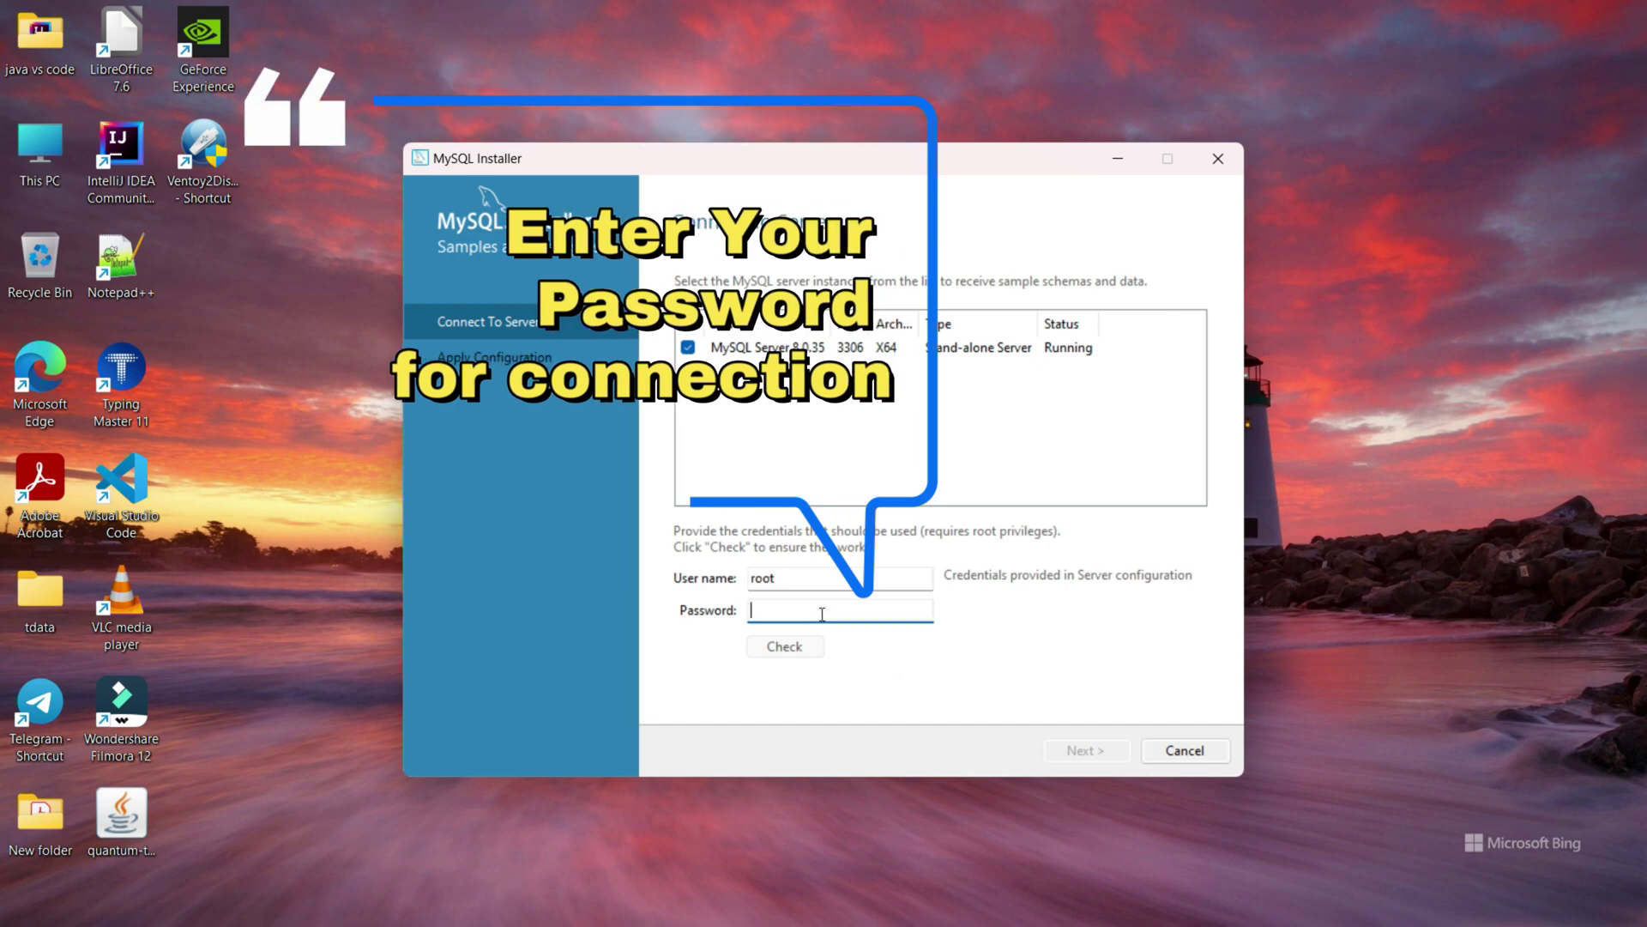
type("12")
type("1")
left_click(795, 657)
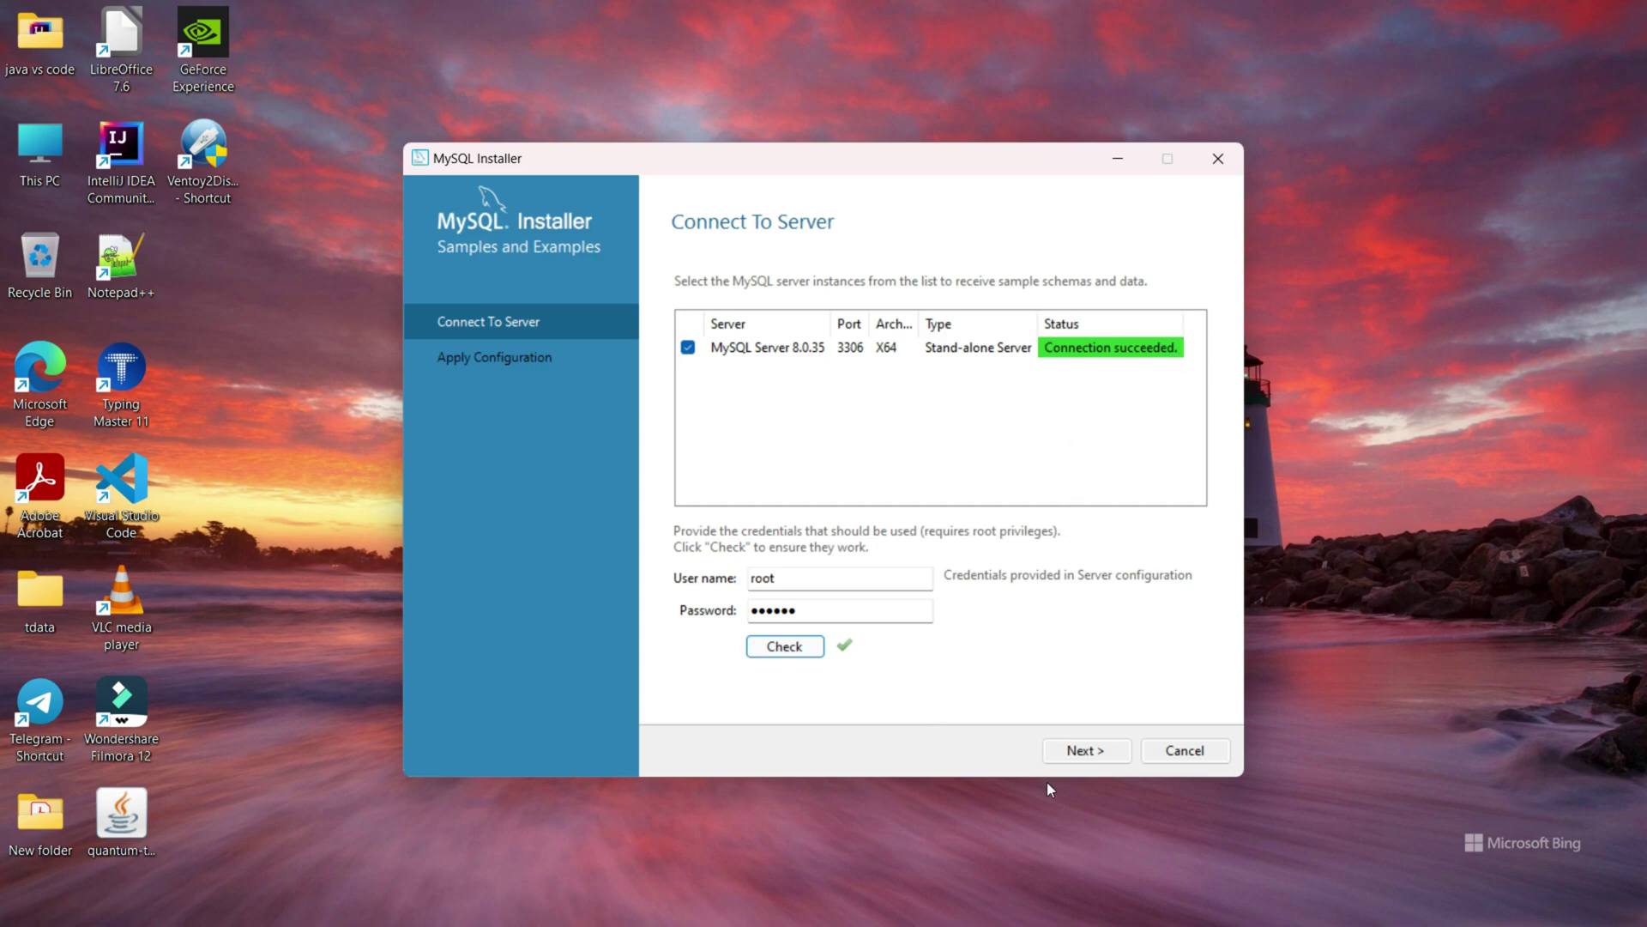
left_click(1068, 755)
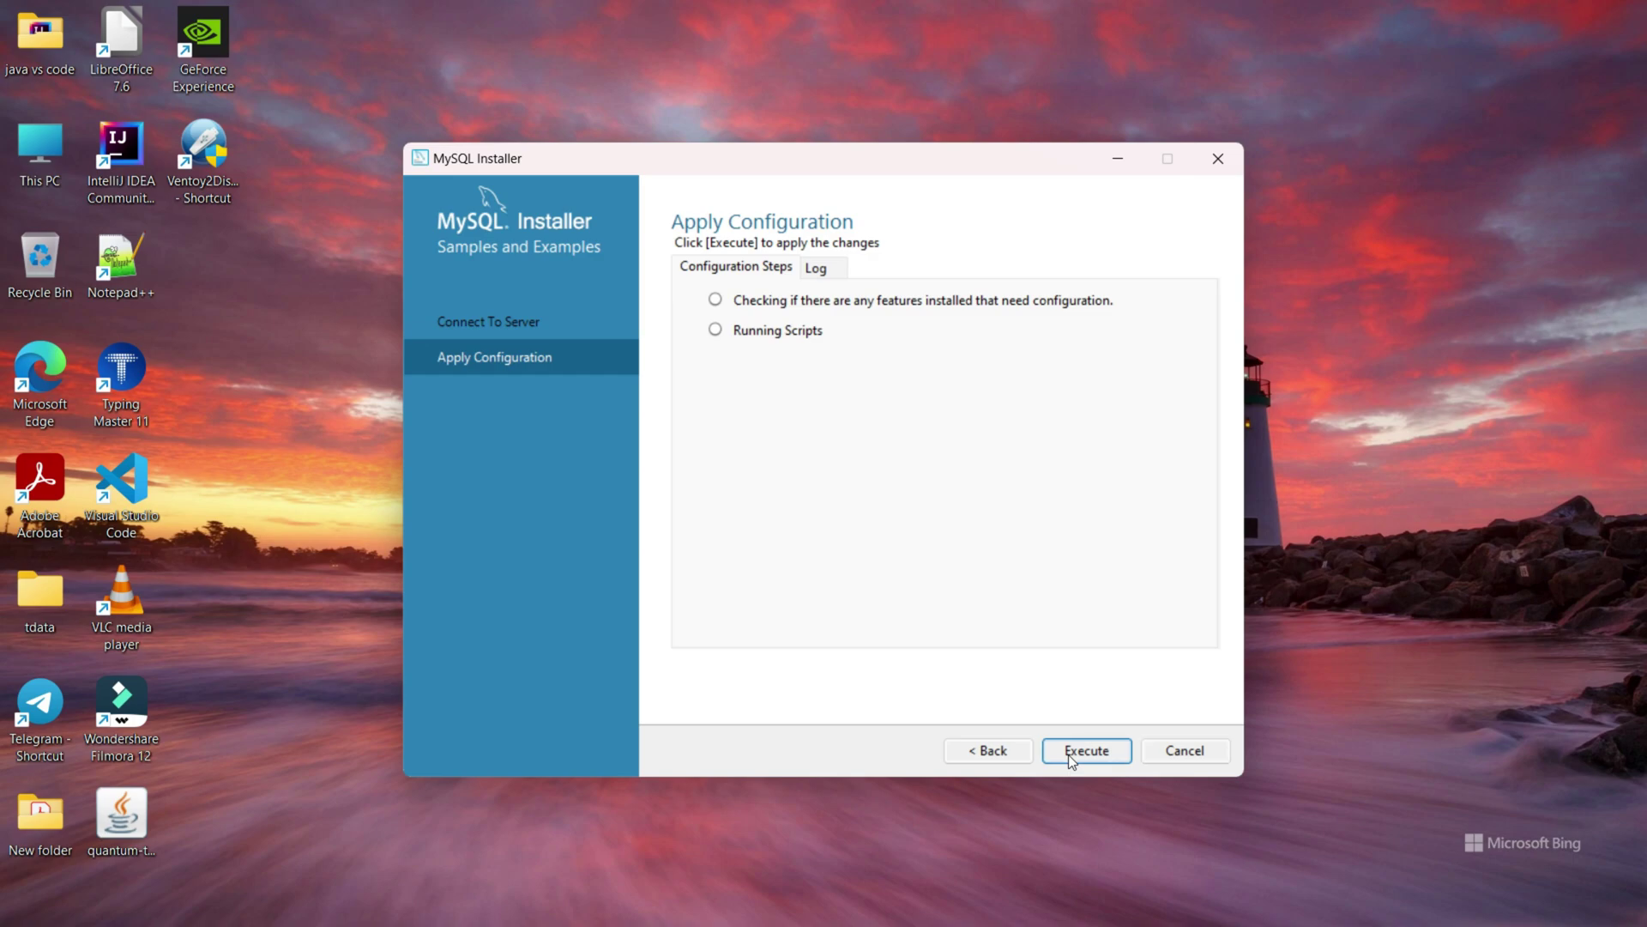
left_click(1068, 754)
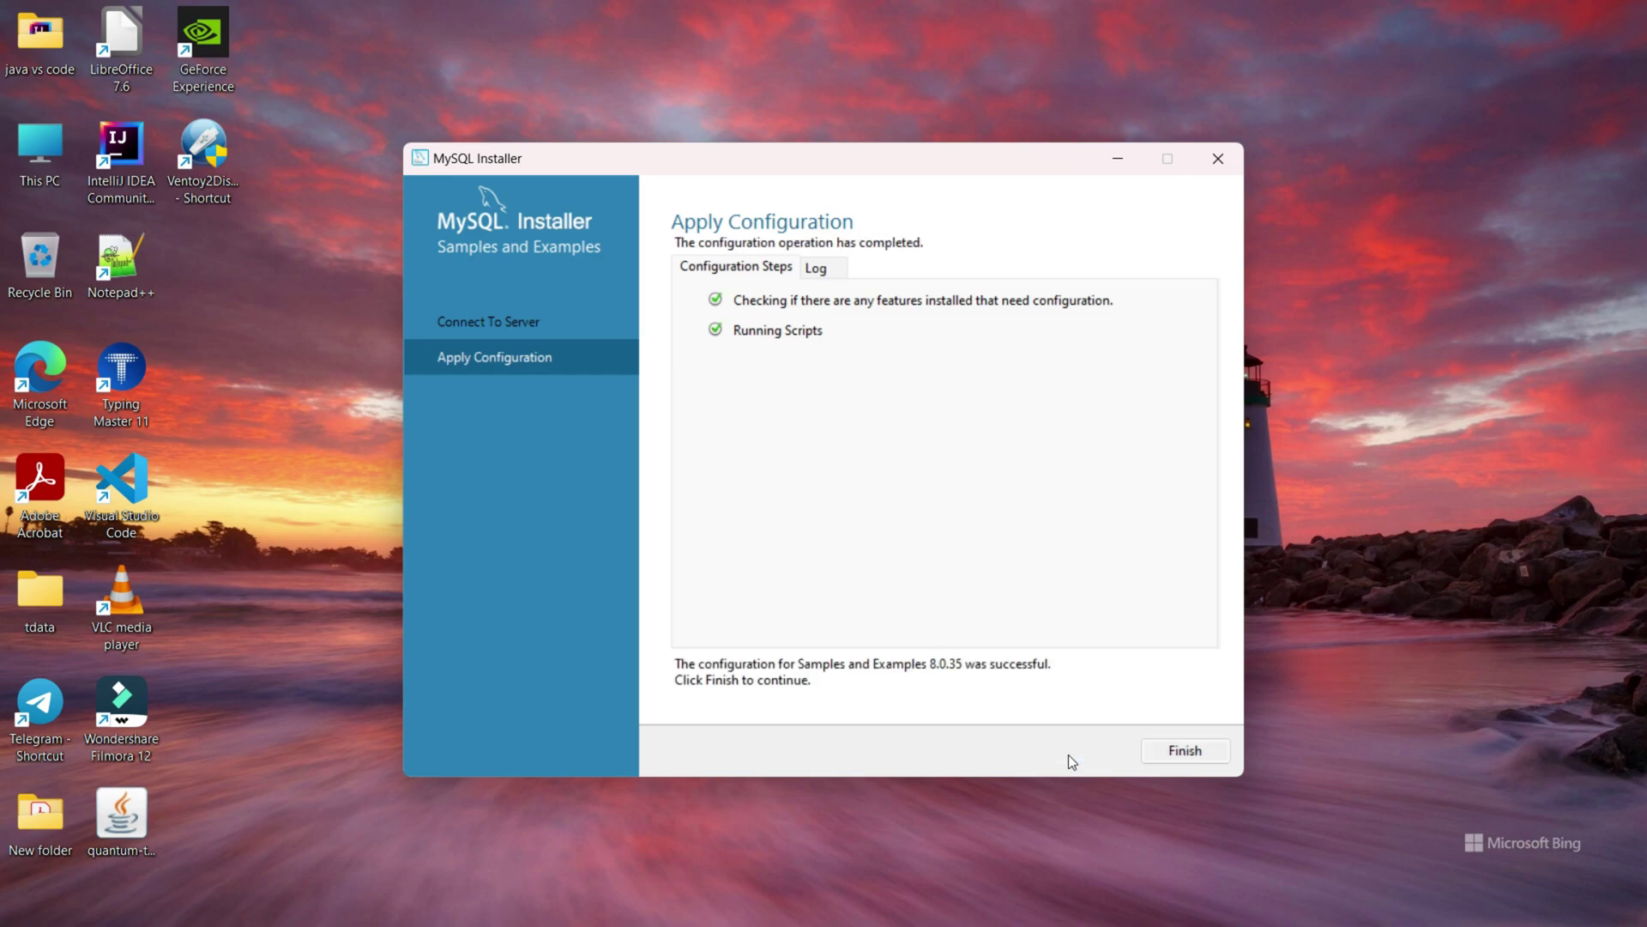
left_click(1186, 748)
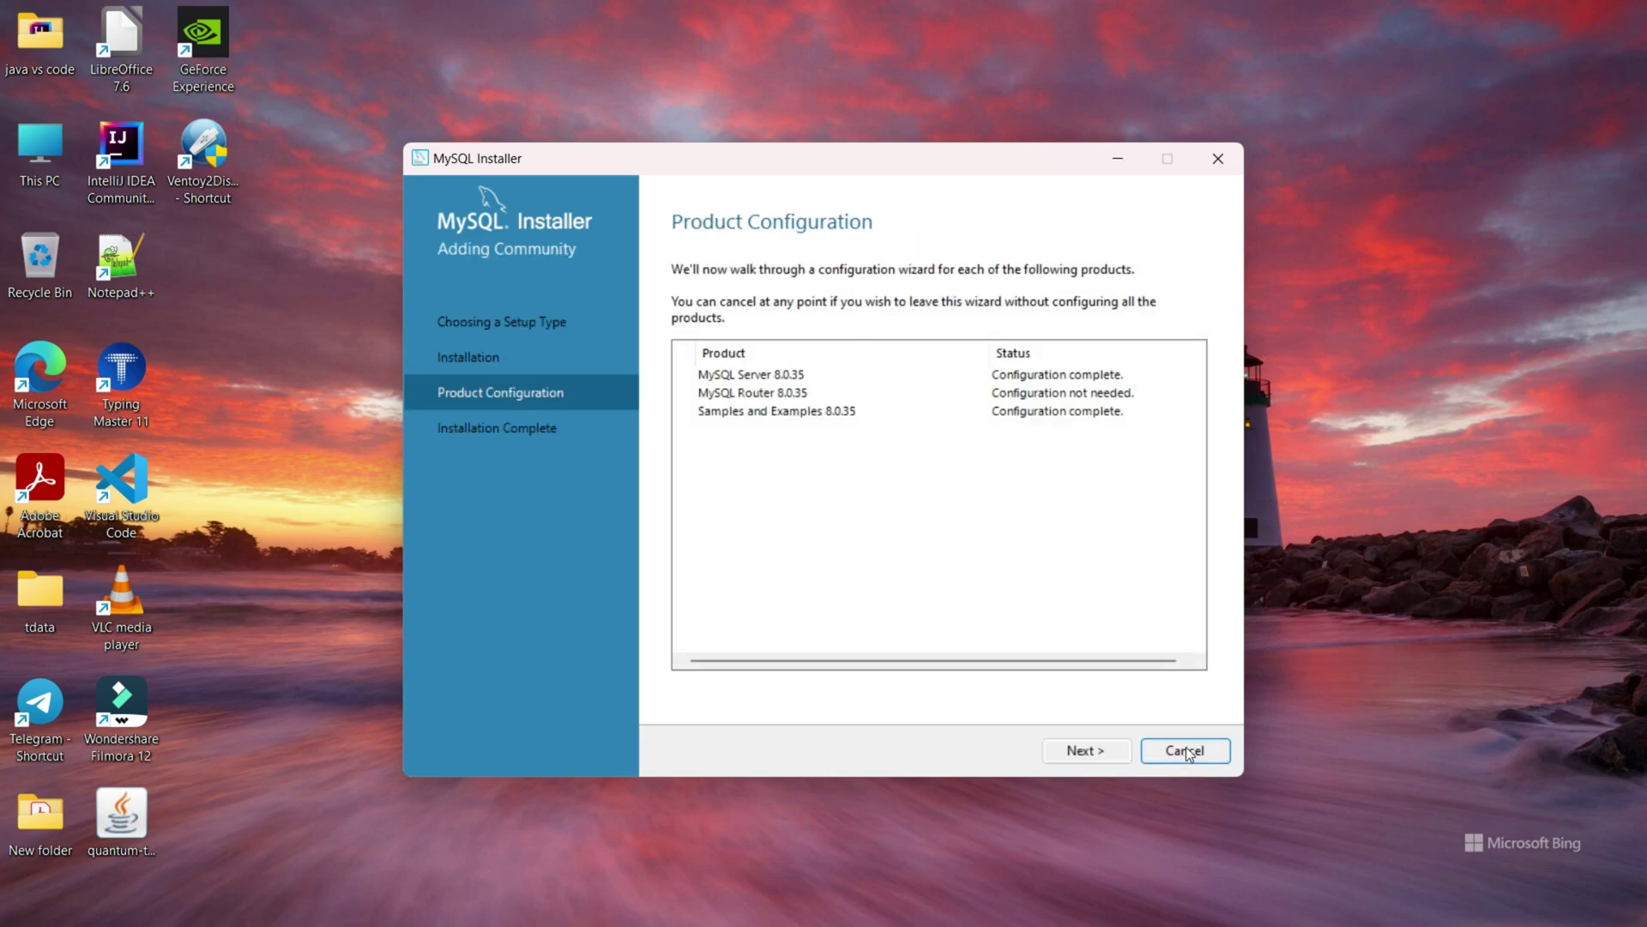
Finish the installer with both start options checked to launch Workbench and MySQL Shell.
left_click(1081, 750)
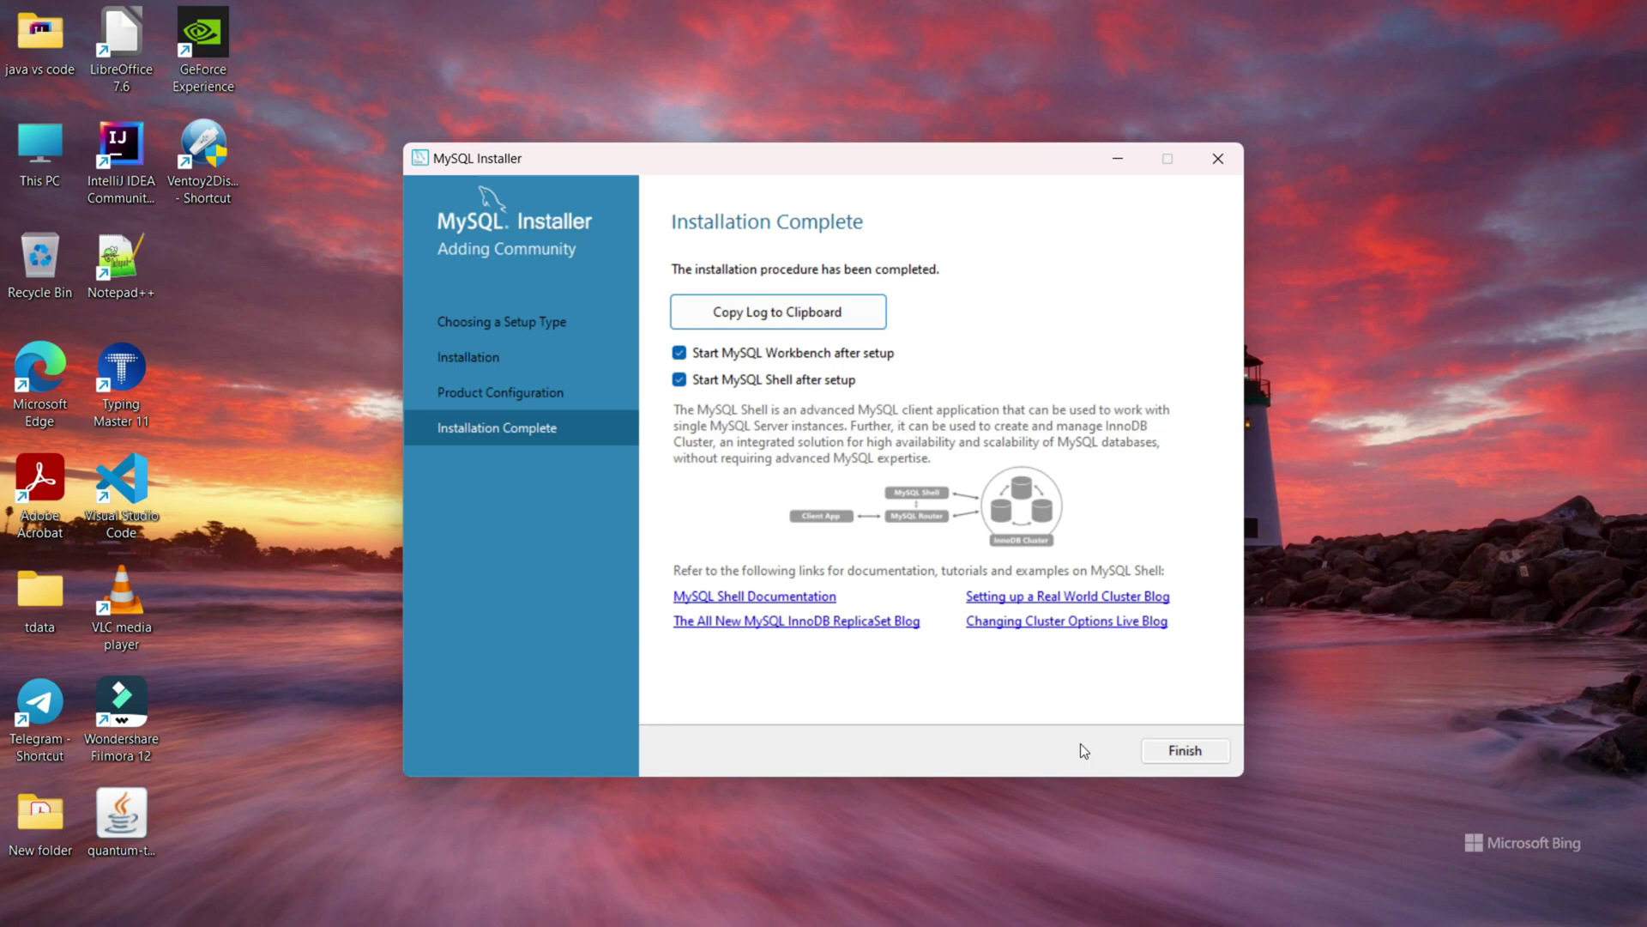
left_click(1191, 749)
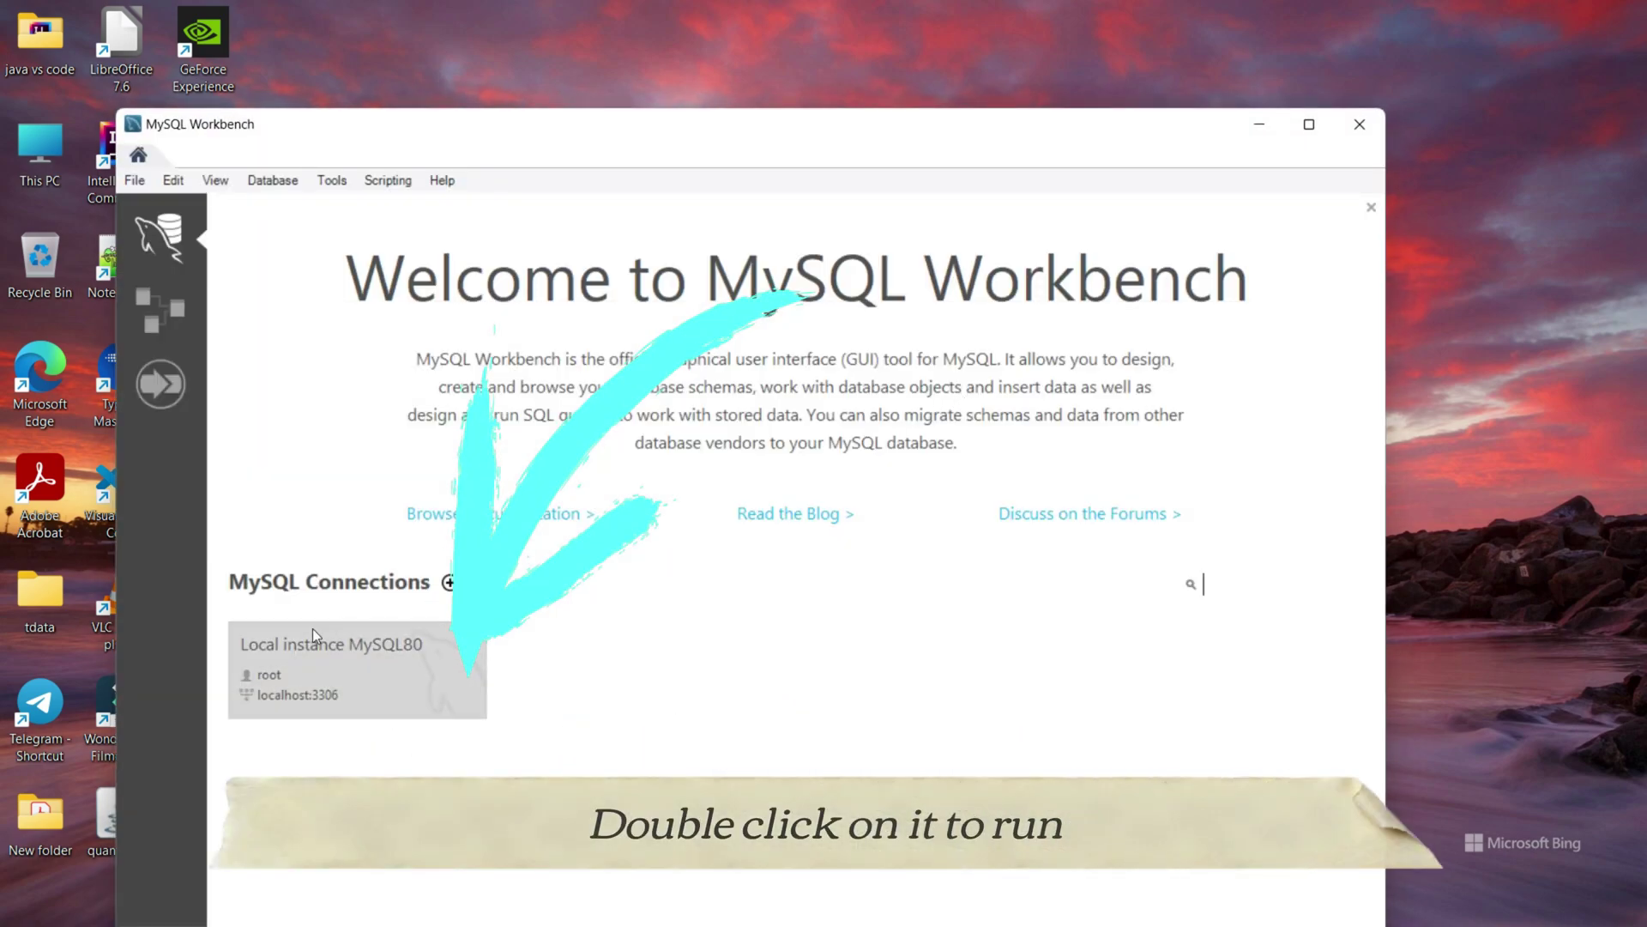
Connect to Local instance MySQL80 with the root password and maximize Workbench on the Query 1 editor.
left_click(337, 673)
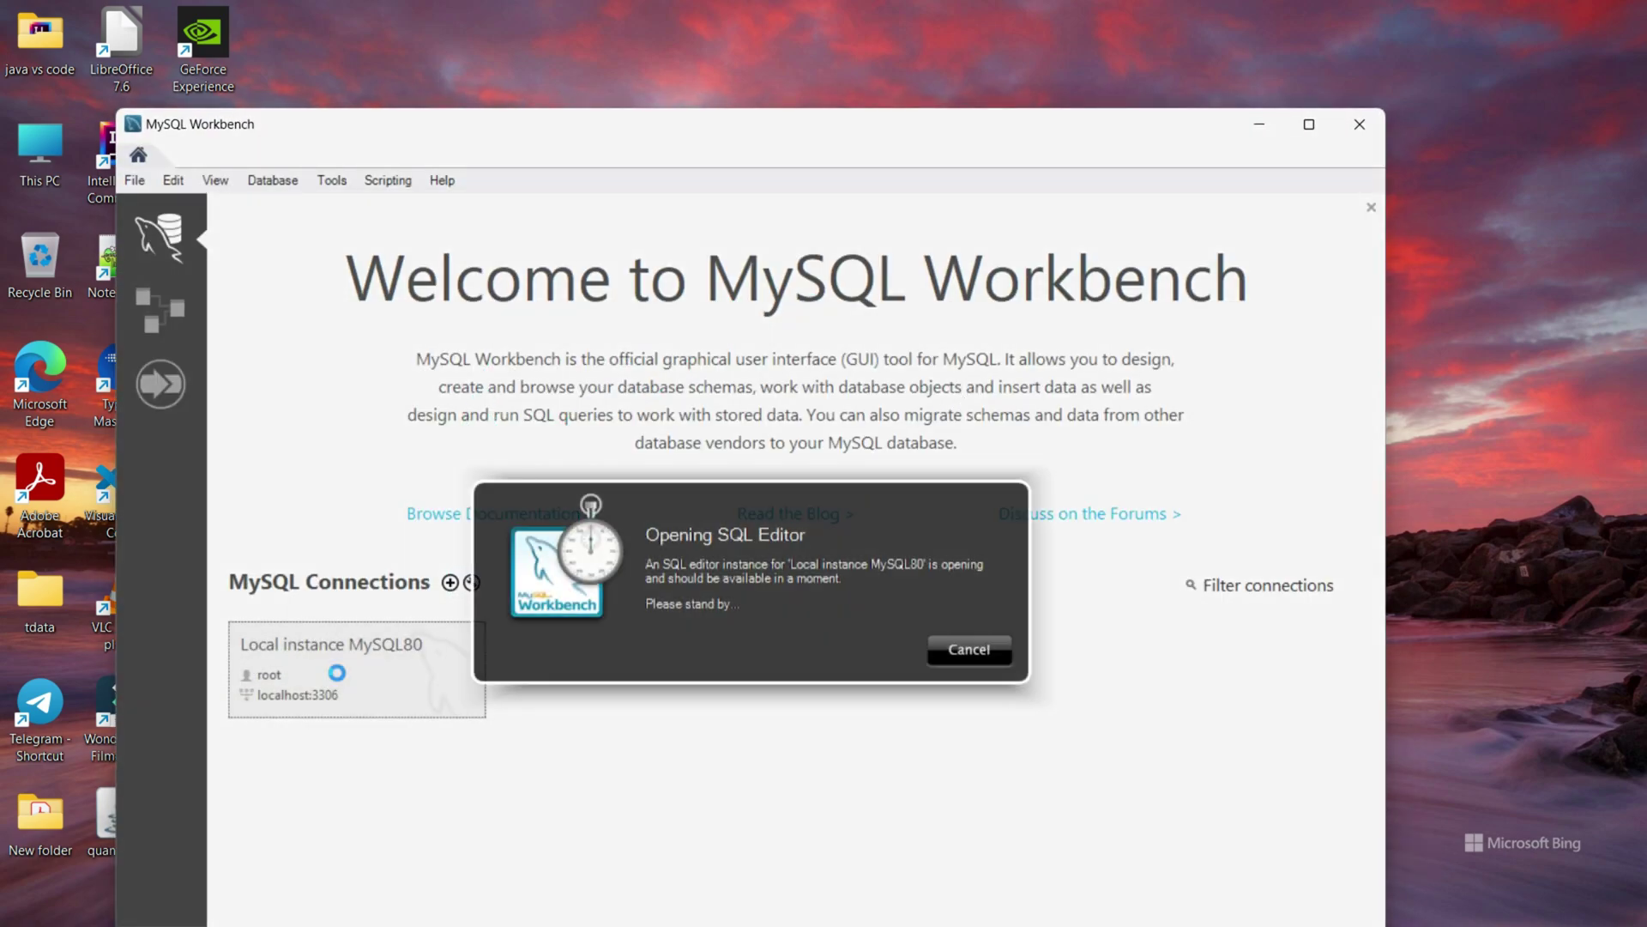
type("******")
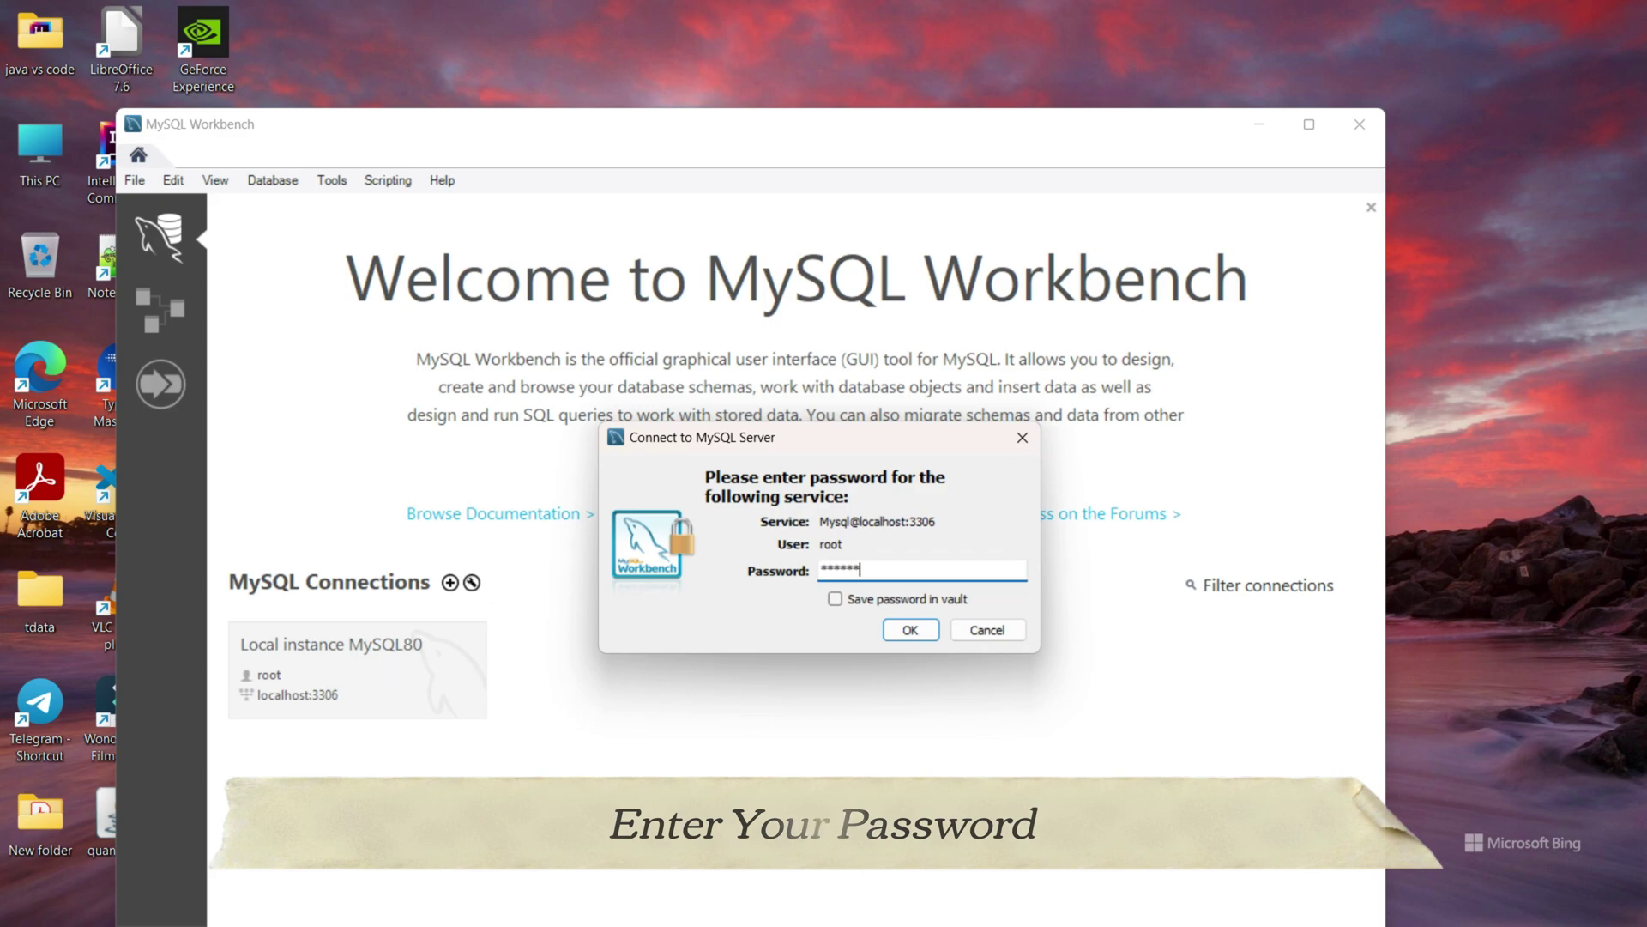
left_click(907, 631)
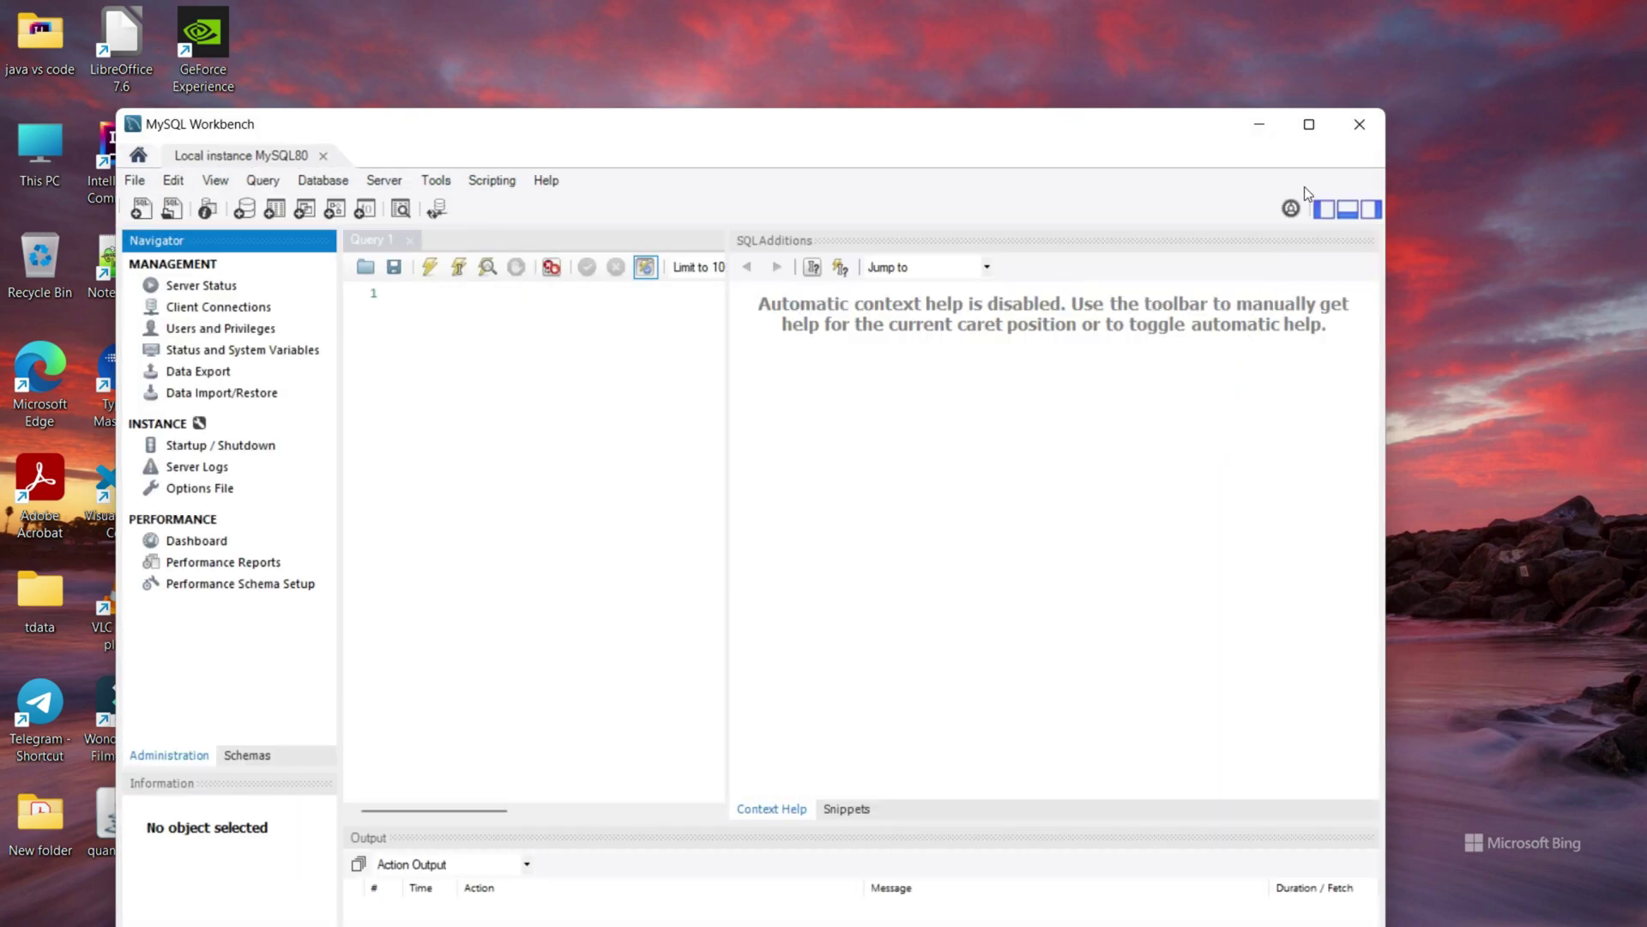
left_click(1309, 126)
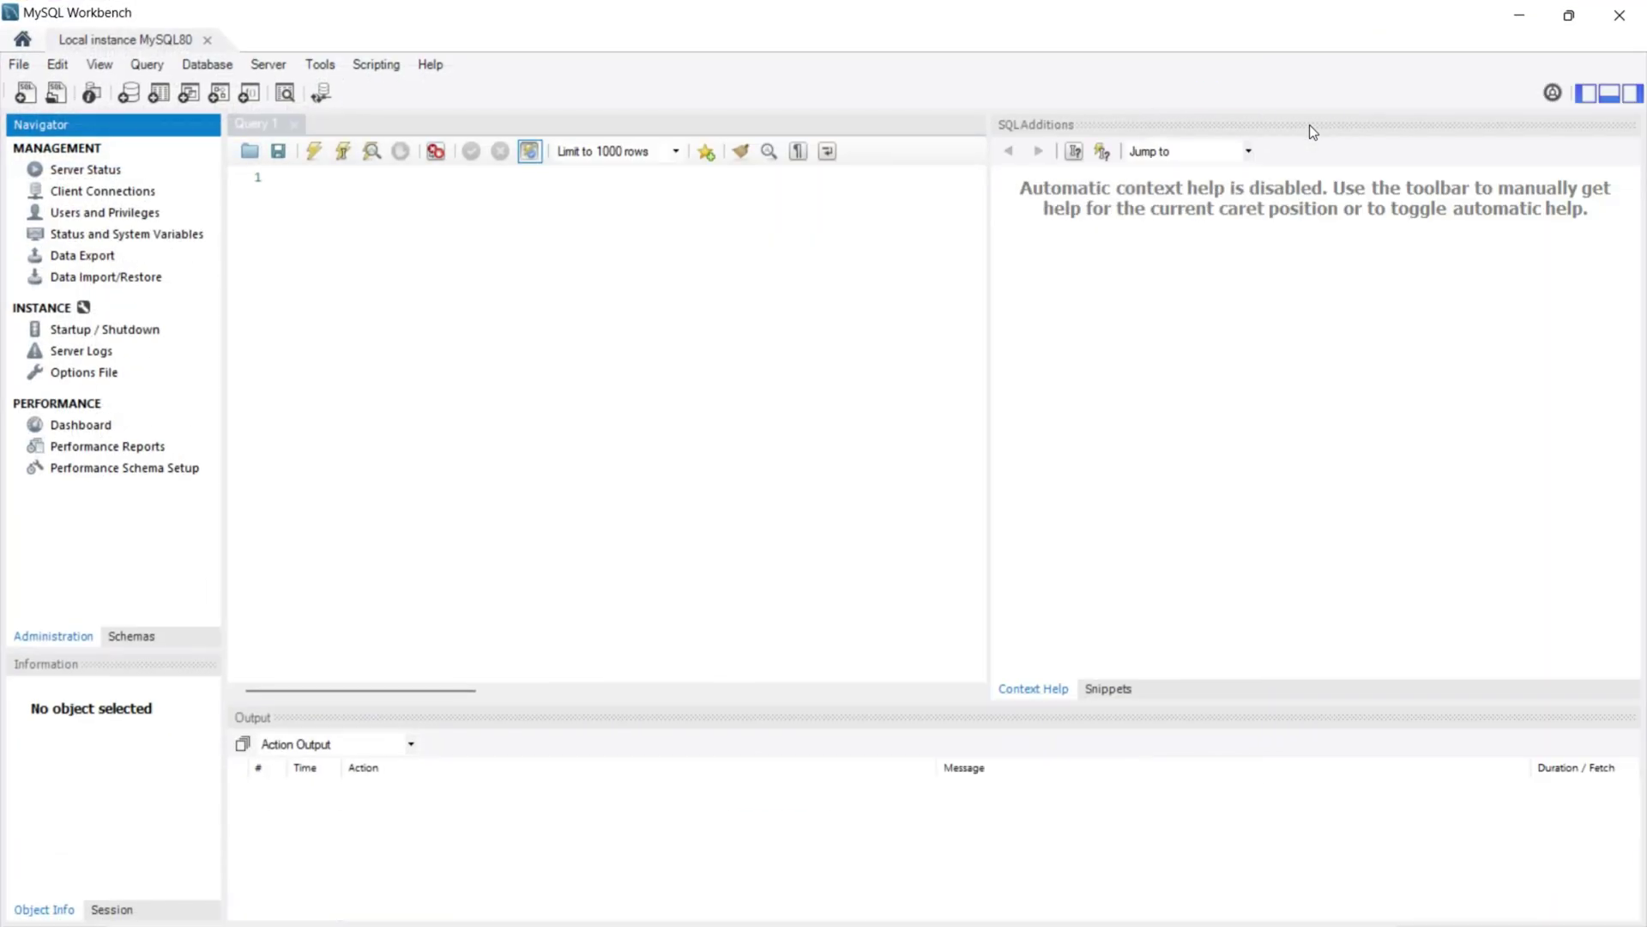
left_click(762, 367)
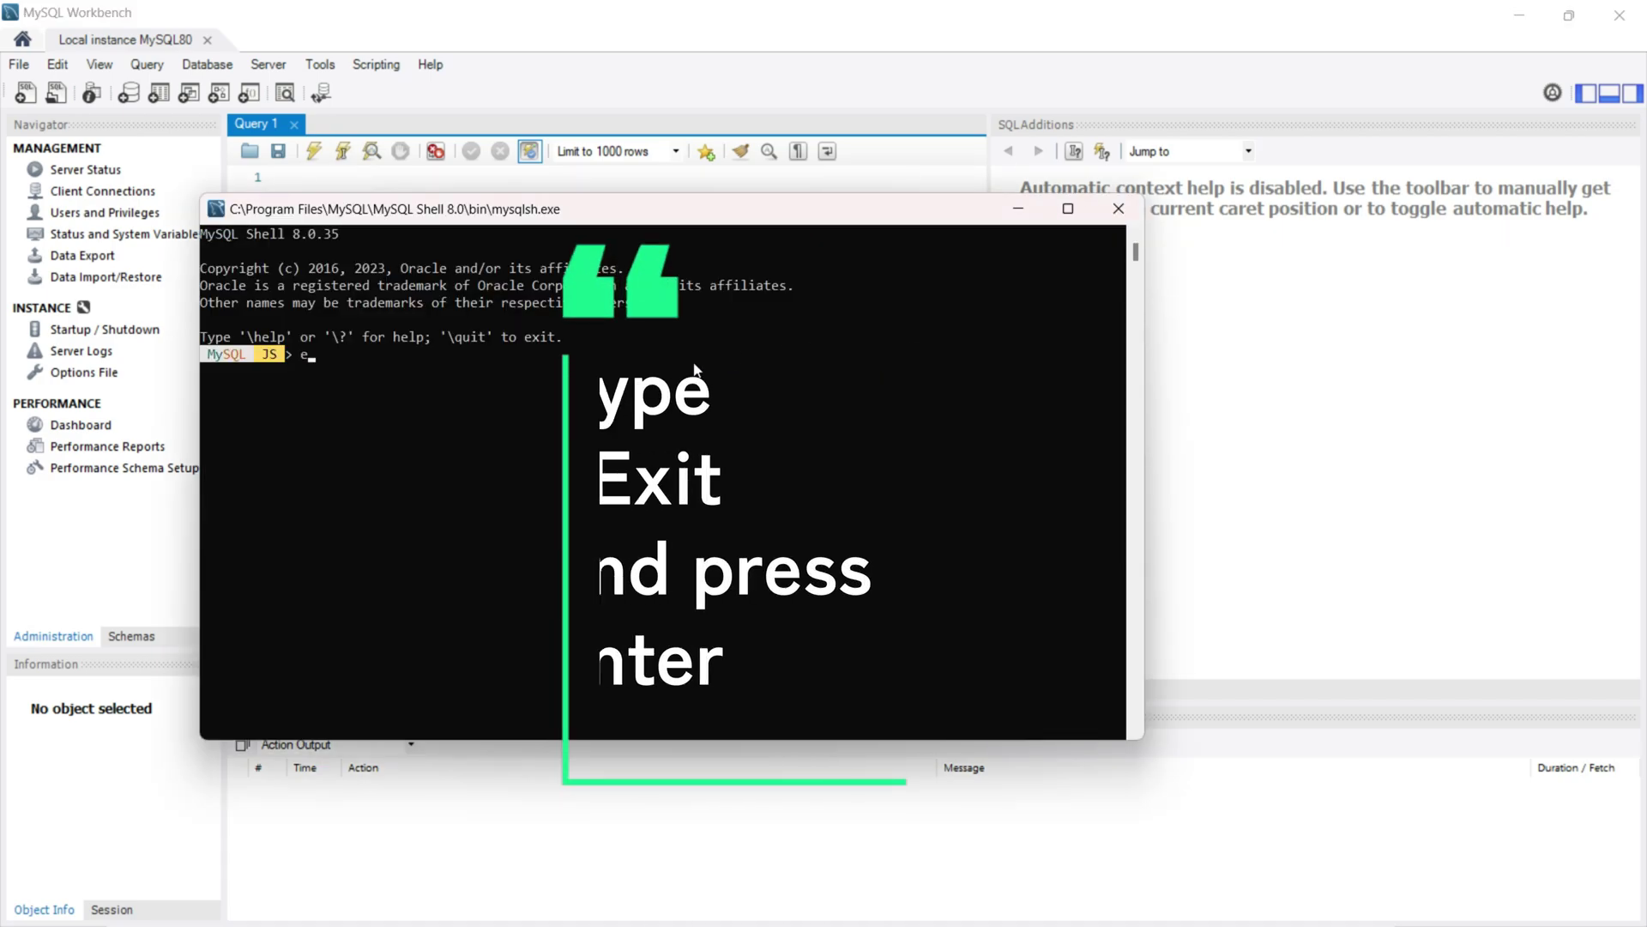
Exit MySQL Shell with \quit, leaving Workbench's empty Query 1 editor showing.
type("e")
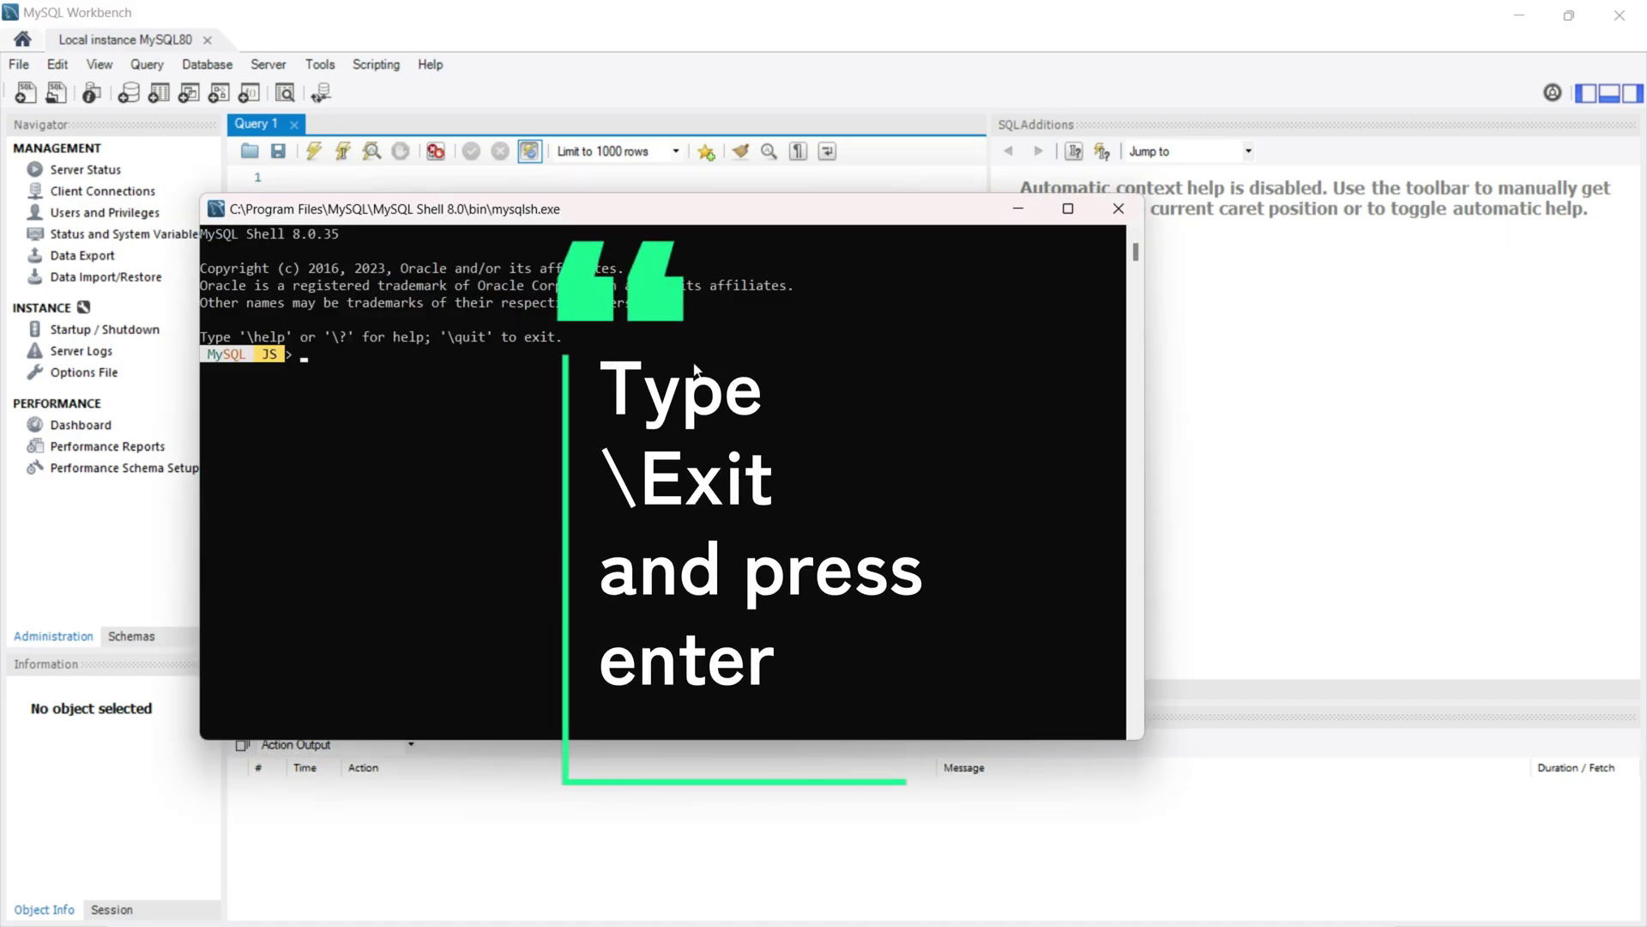
type("\\")
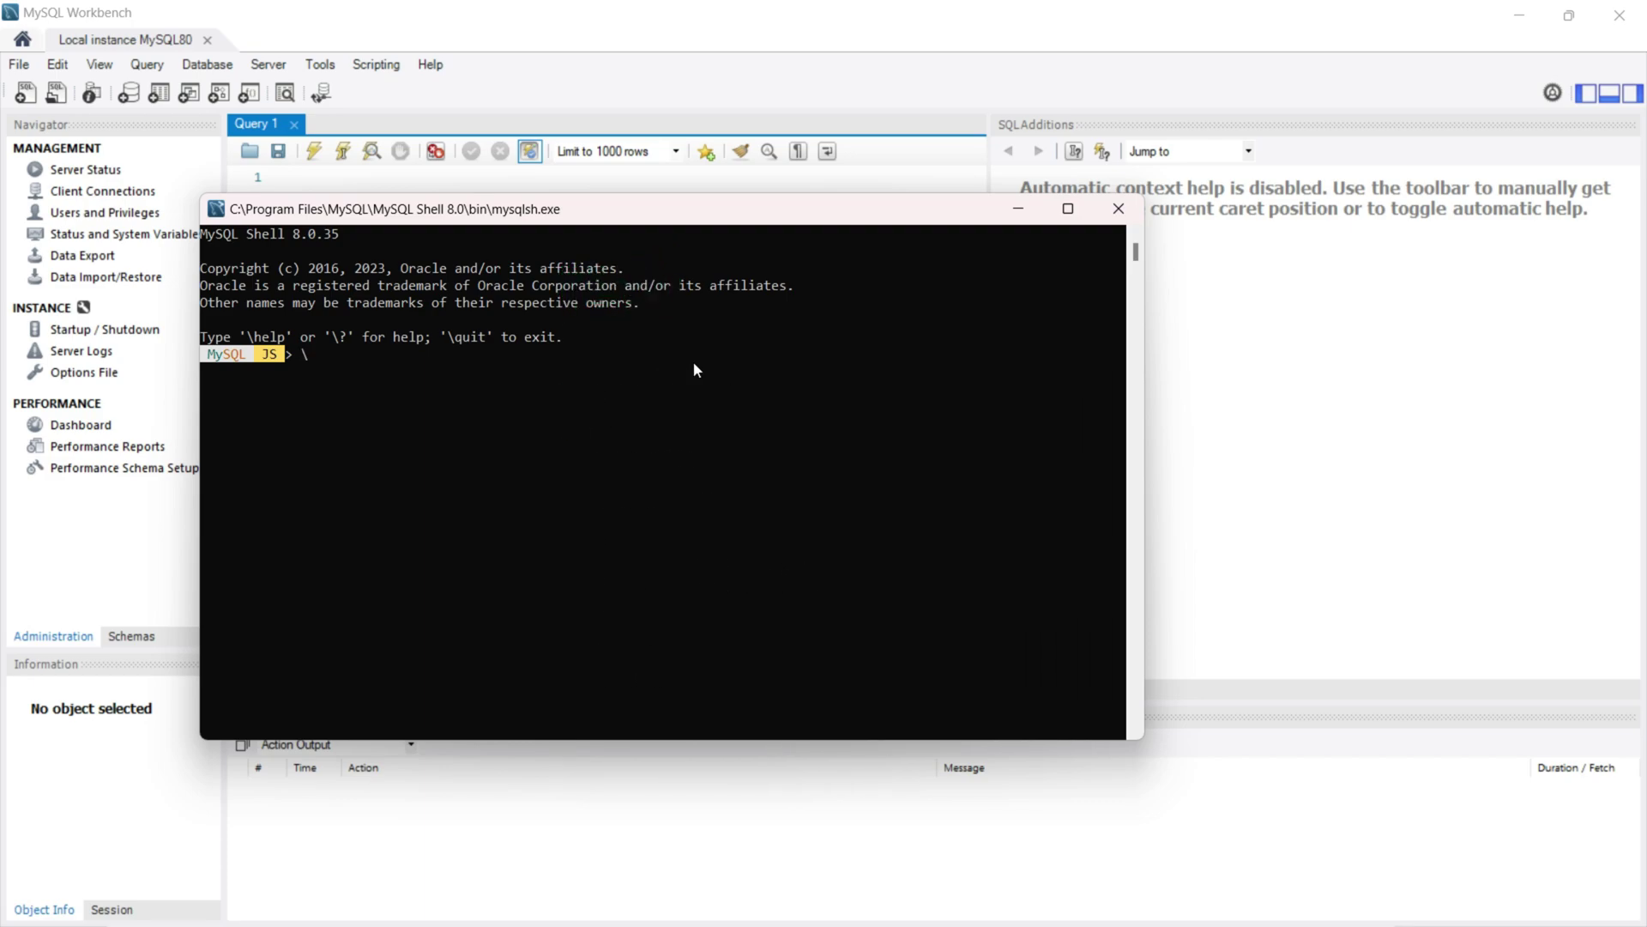
type("quit")
key("Return")
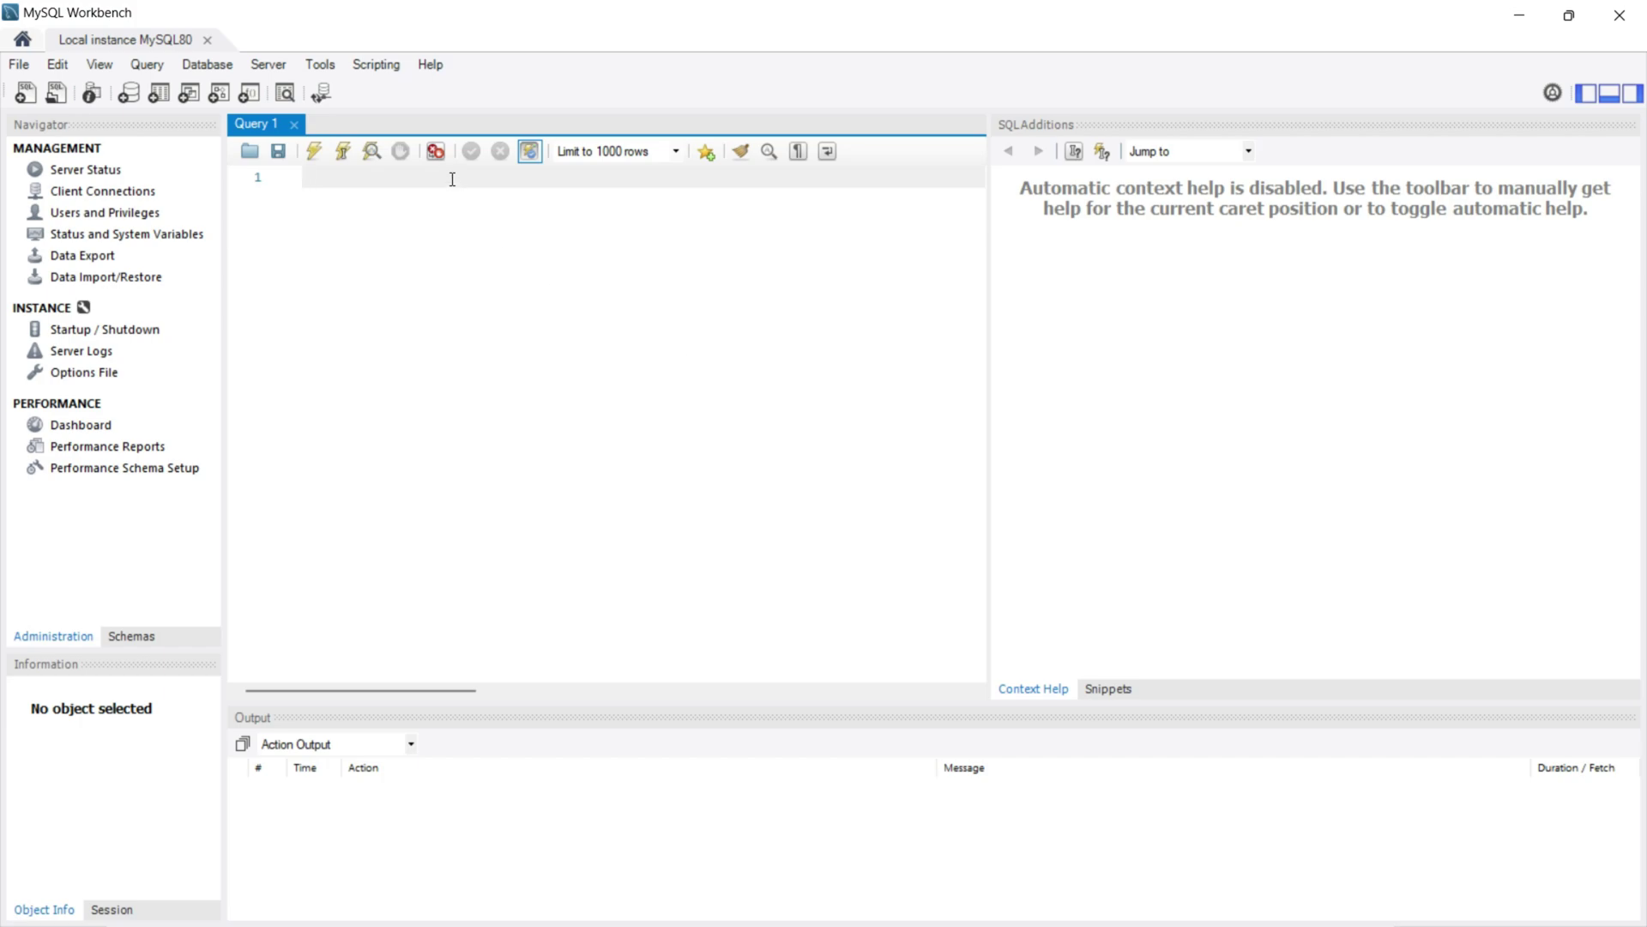
Type and execute CREATE DATABASE SCHOOL; in Query 1, confirming 1 row affected in the output log.
key("Caps_Lock")
type("CREATE DATABASE SCHOOL;")
left_click_drag(473, 177, 303, 177)
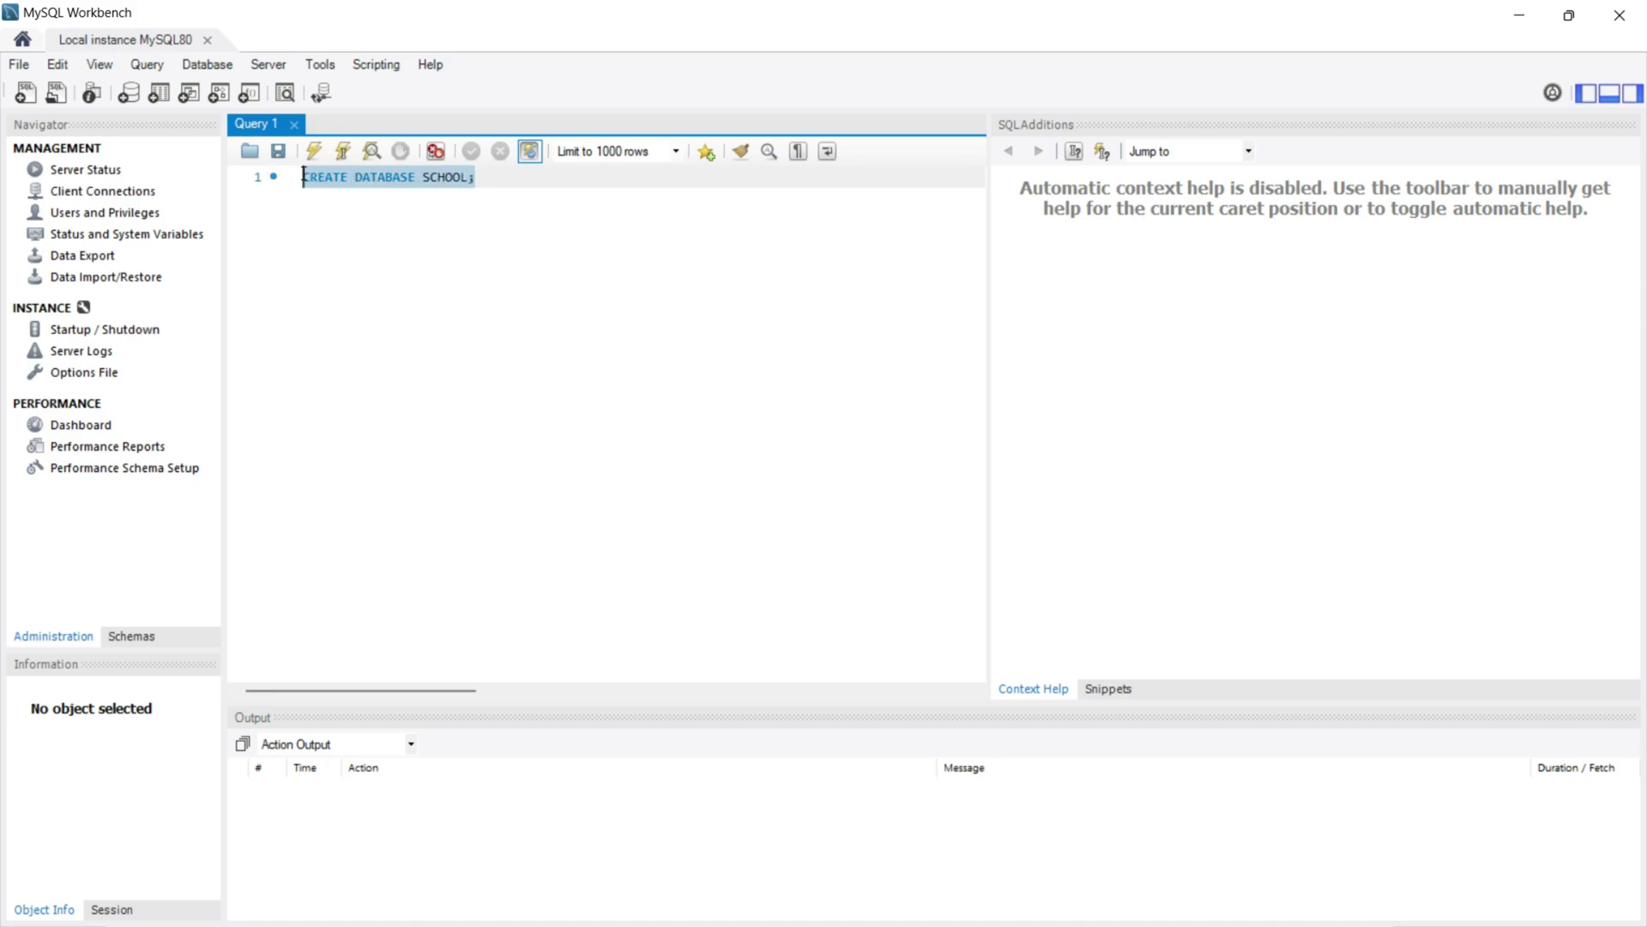
left_click(343, 153)
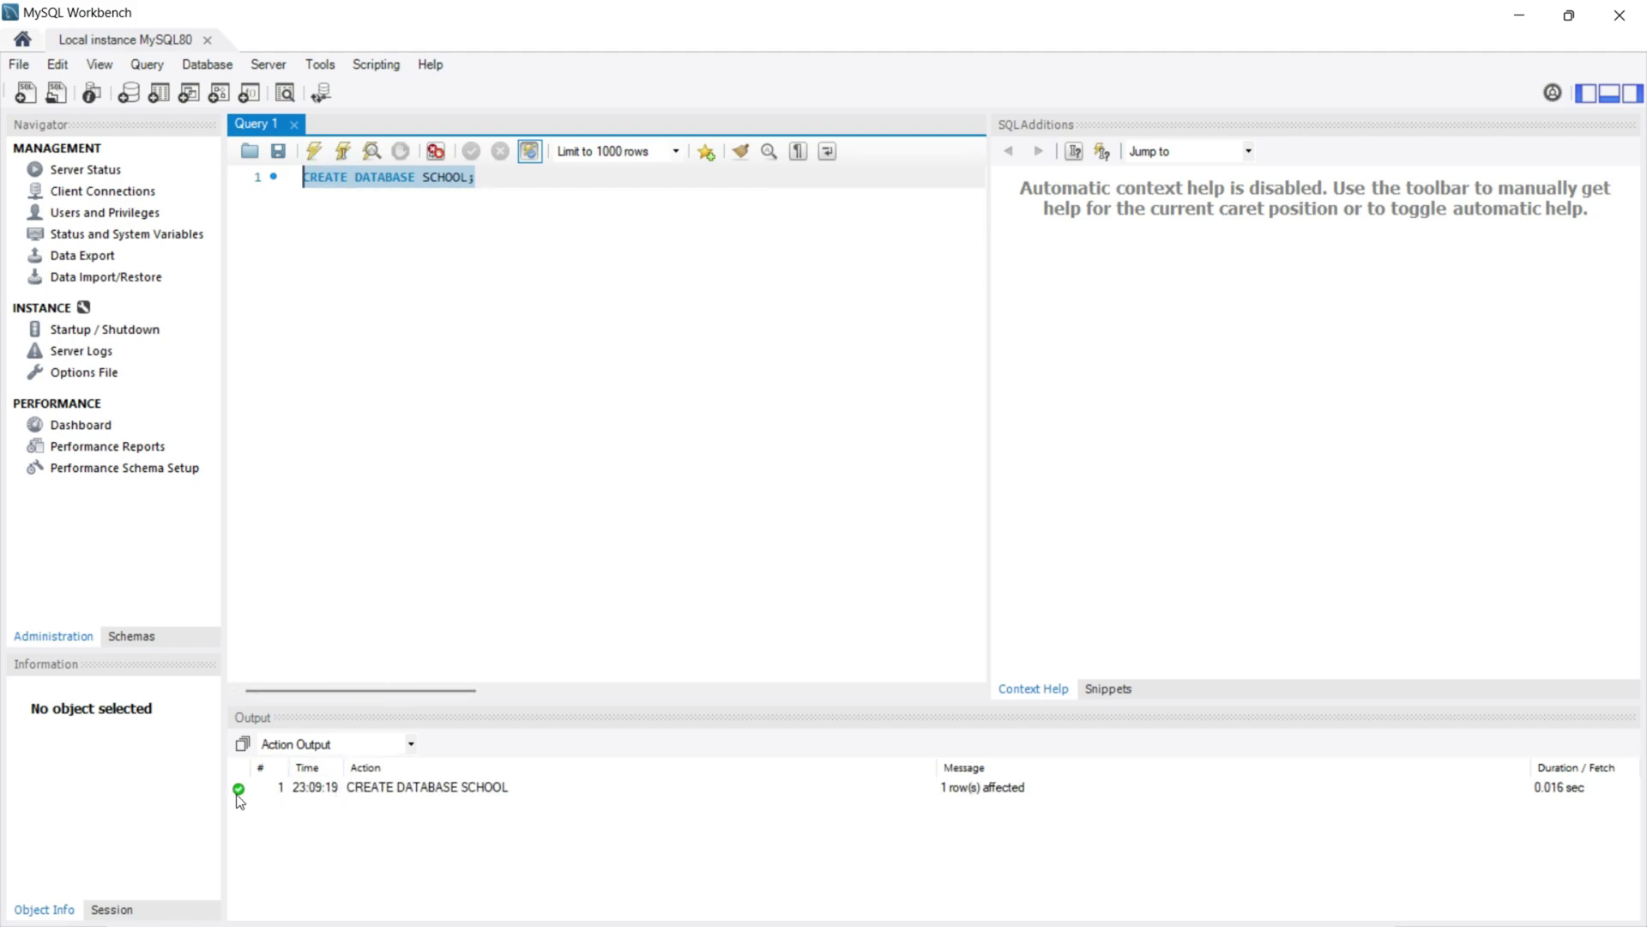
left_click(1041, 576)
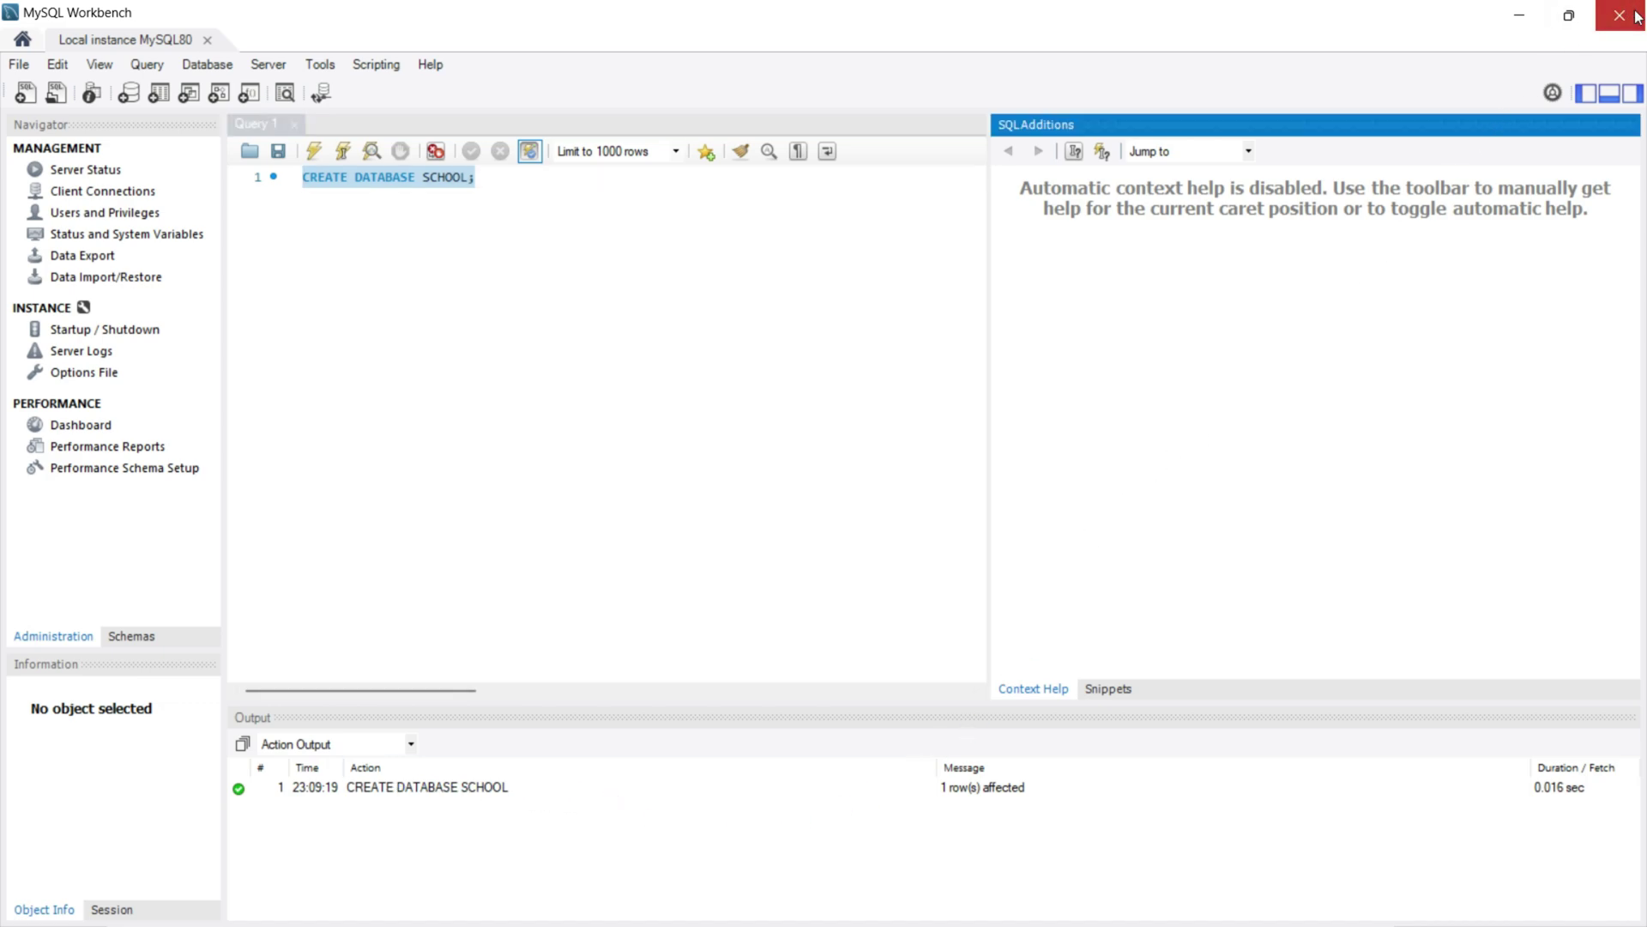